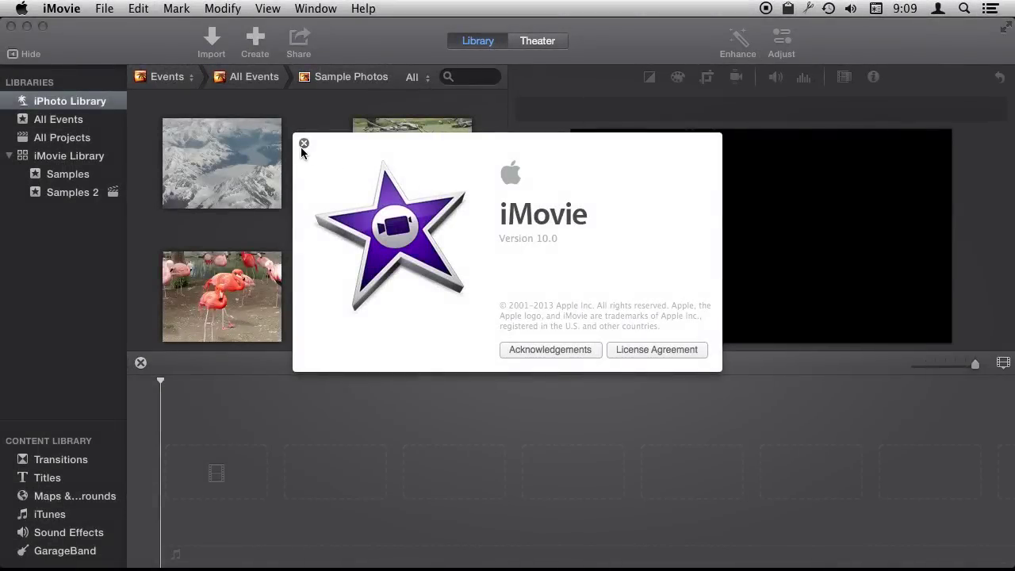
Step: Close the About iMovie window to reveal Sample Photos and the empty Animate project
click(303, 144)
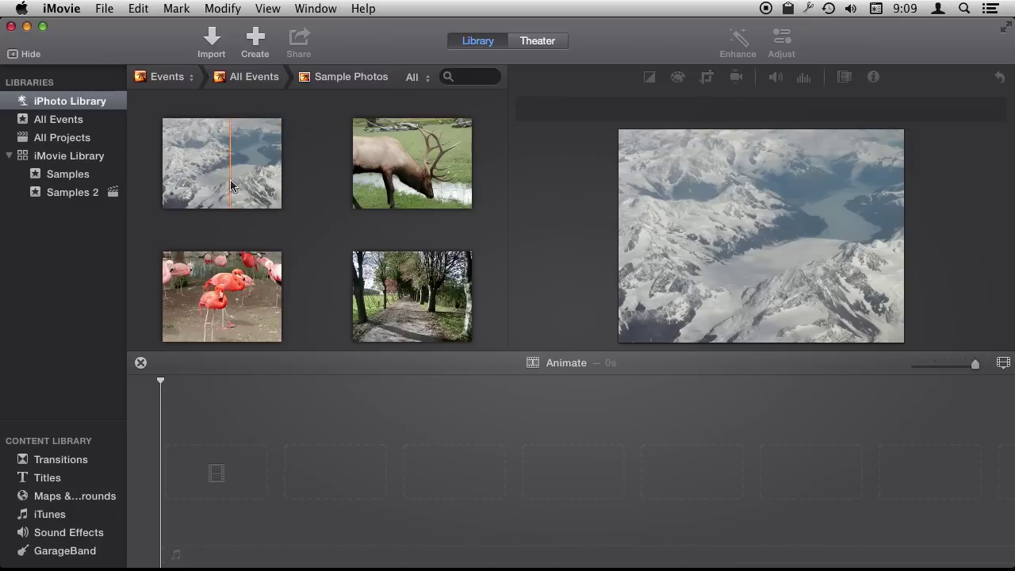
Step: Add the mountain photo, connect the cottage photo above it, and extend the mountain clip to 5 seconds
drag(230, 186, 195, 472)
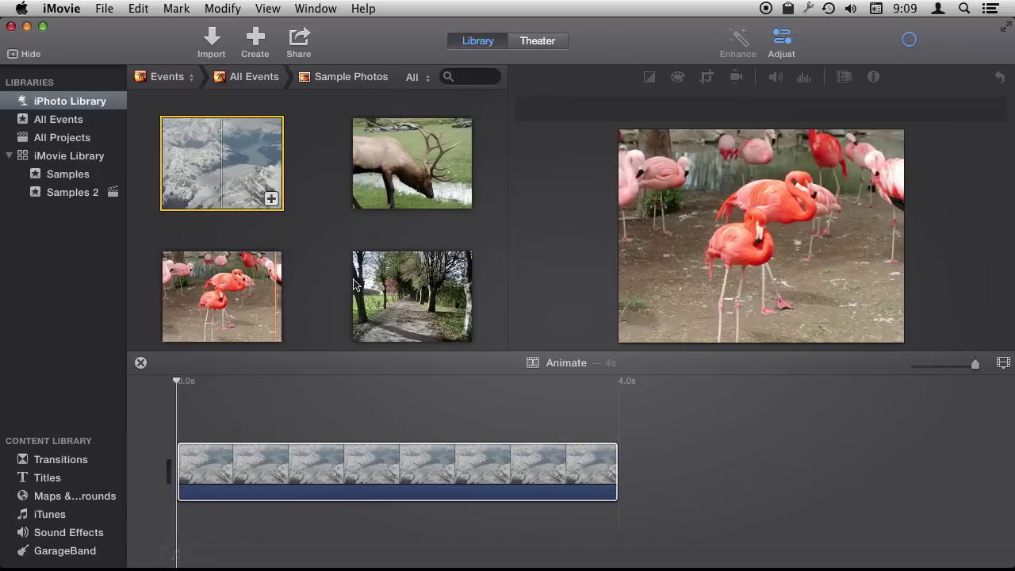
scroll(354, 284, down, 5)
click(217, 252)
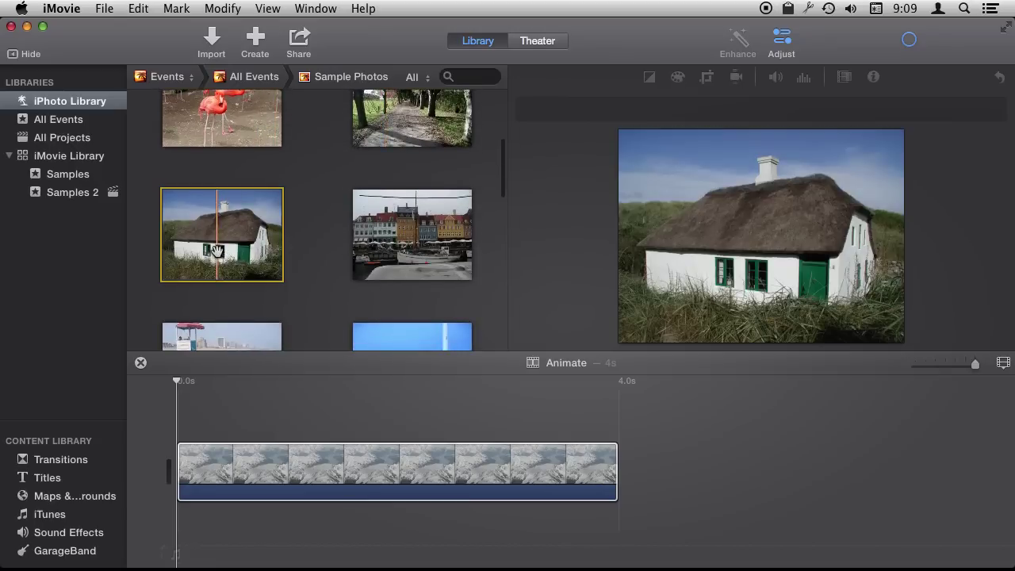
drag(191, 238, 226, 419)
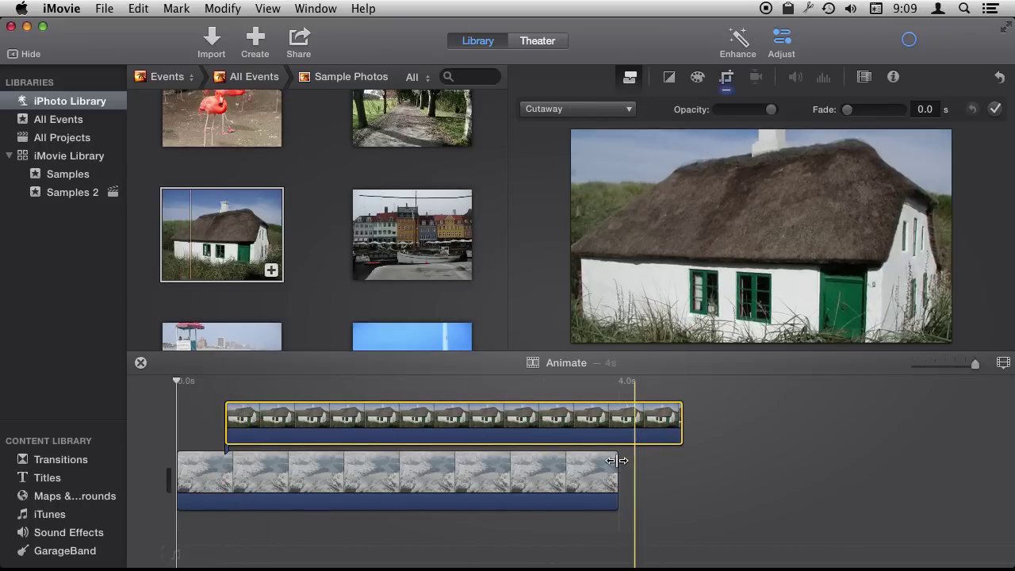
drag(617, 460, 763, 457)
Step: Switch the cottage cutaway from Ken Burns to the still Crop style
click(408, 475)
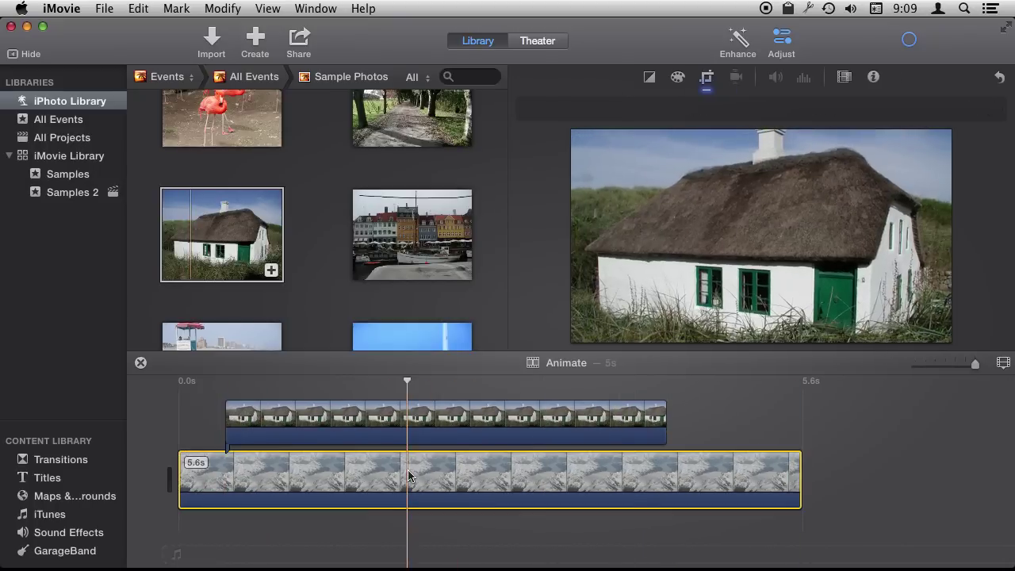
click(707, 76)
click(597, 109)
click(433, 421)
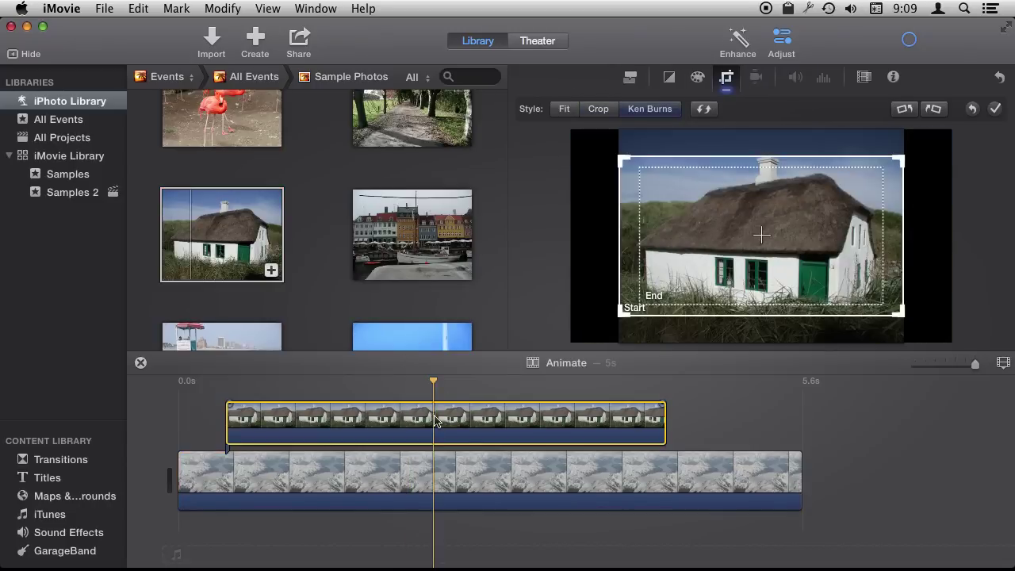
click(726, 79)
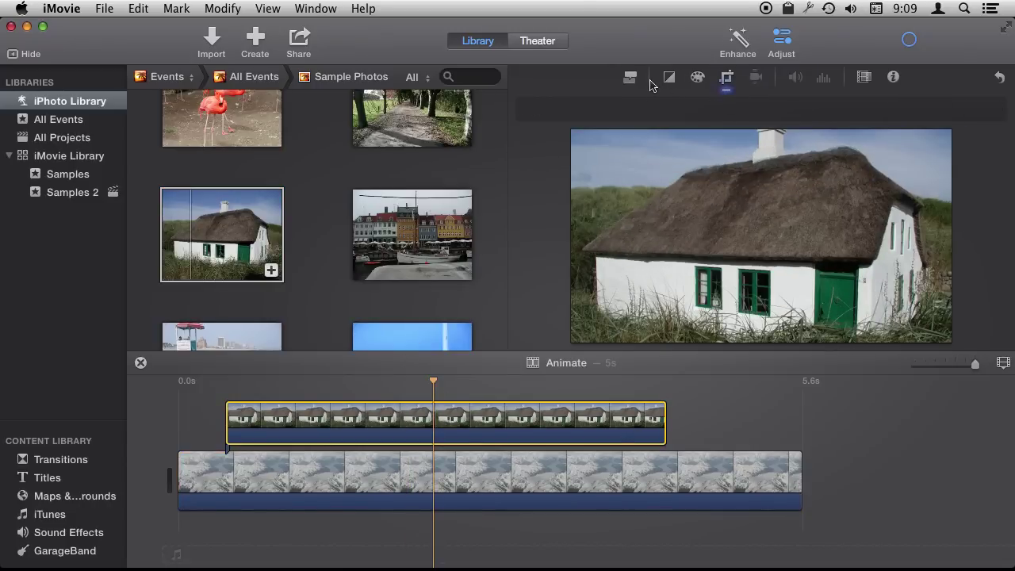
click(726, 79)
click(600, 111)
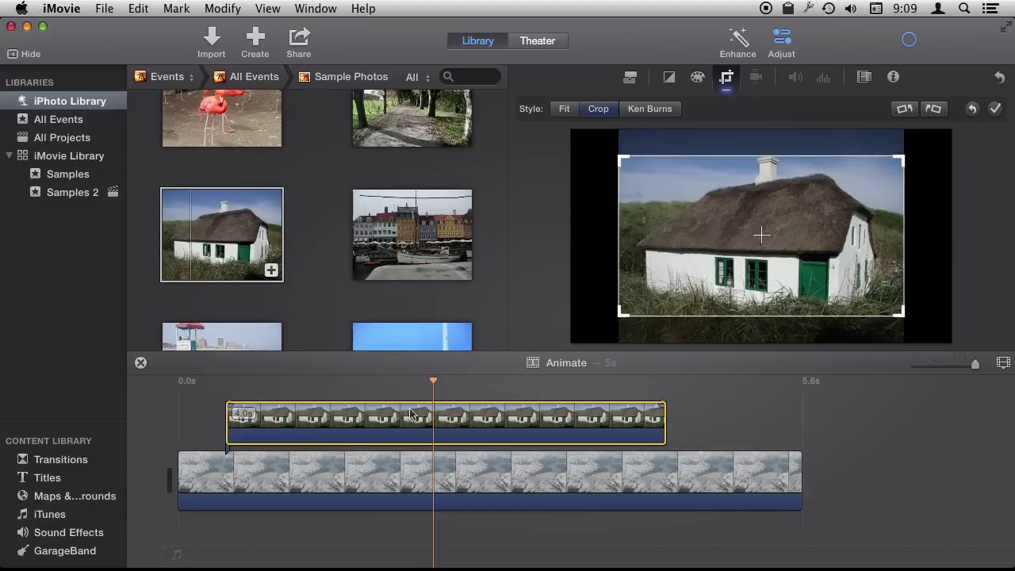
Step: Set the mountain clip to the Crop style and apply it
click(200, 410)
click(182, 380)
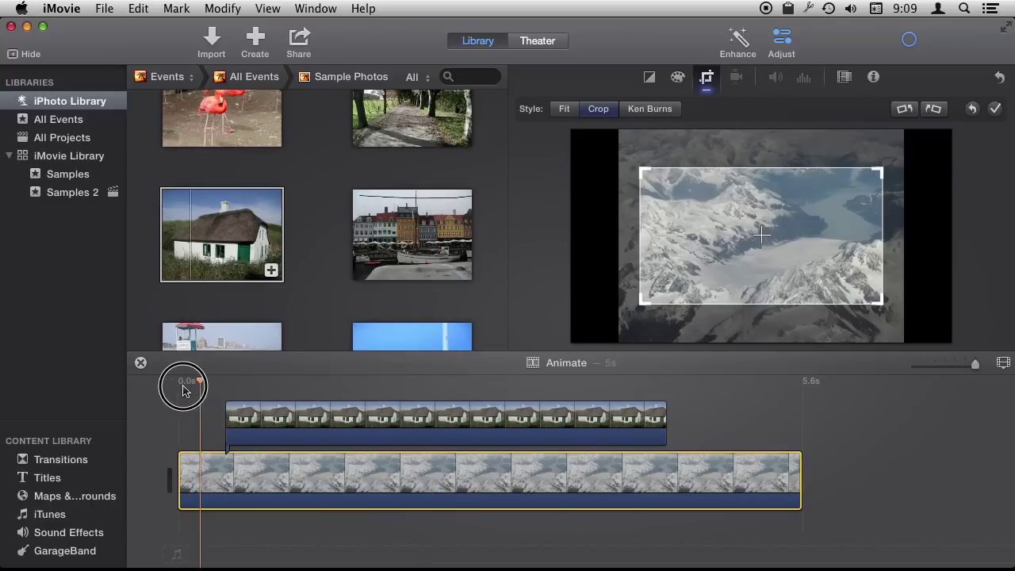
click(199, 380)
click(183, 382)
click(186, 382)
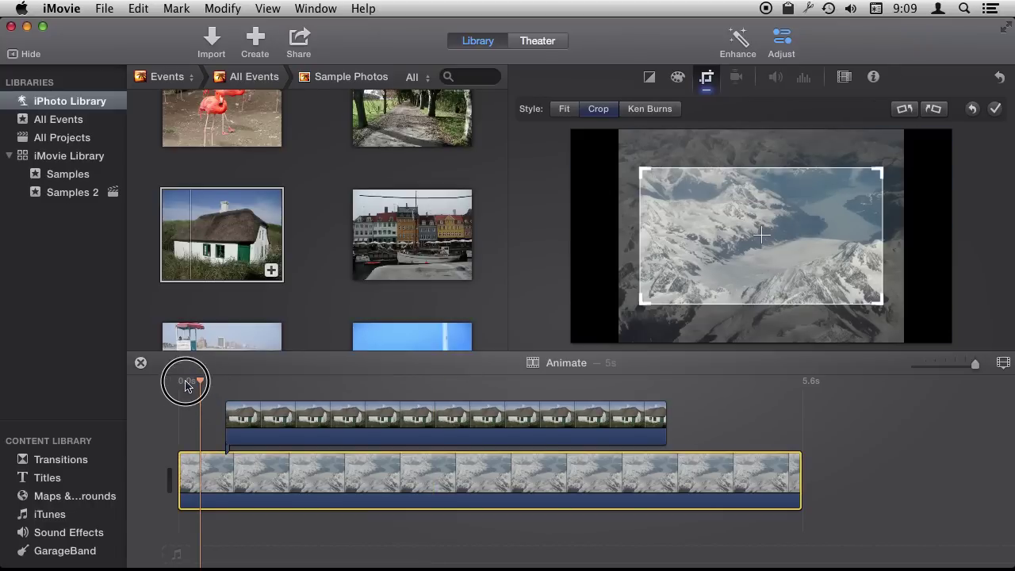
click(995, 109)
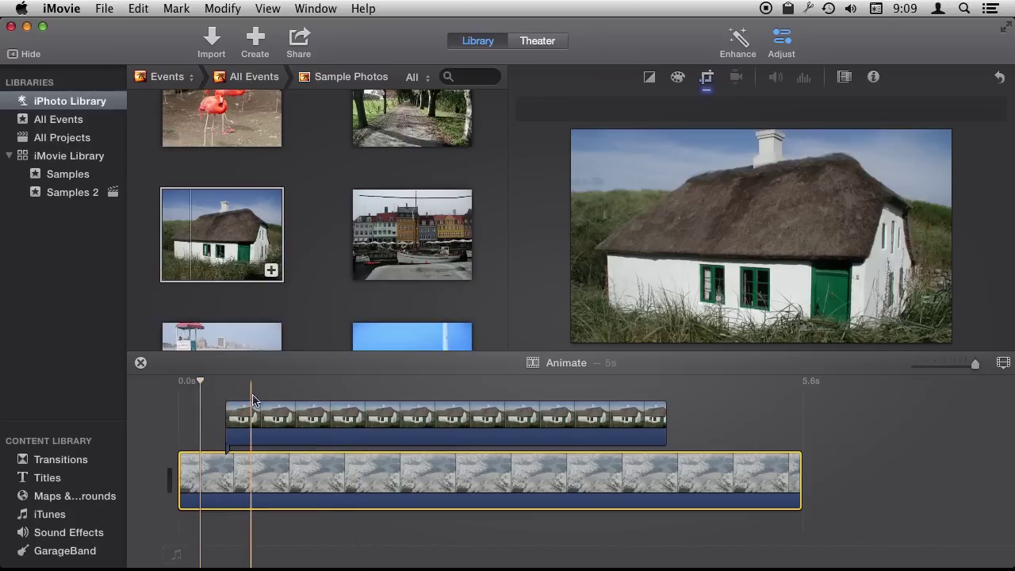
Step: Turn the cottage cutaway into a Picture in Picture overlay
click(603, 420)
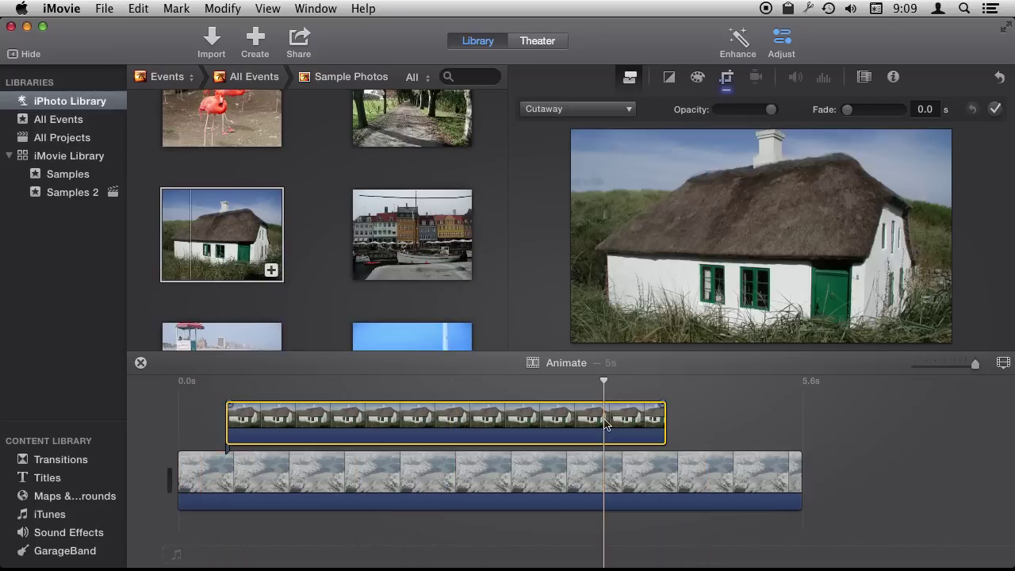
click(578, 109)
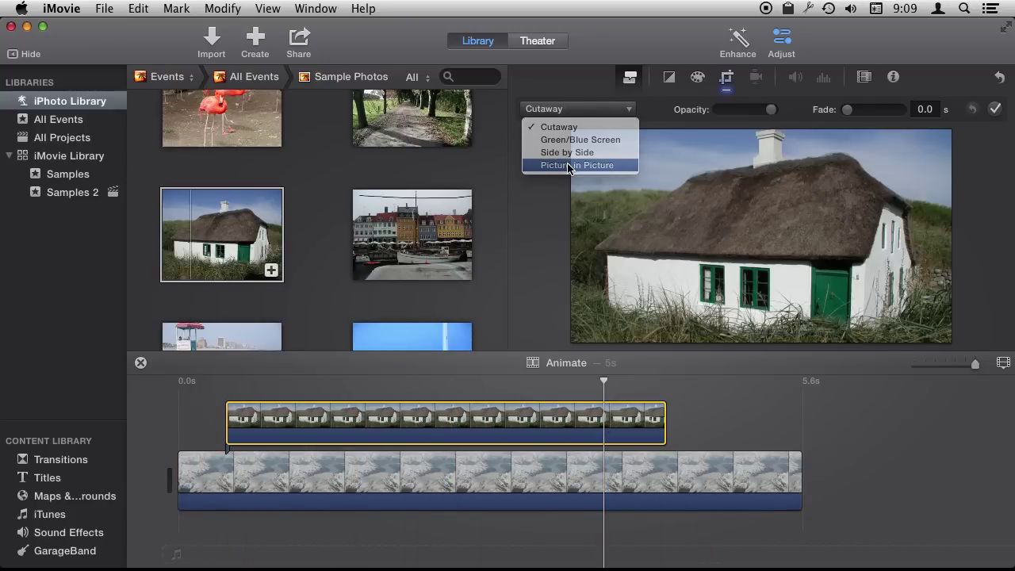
click(568, 165)
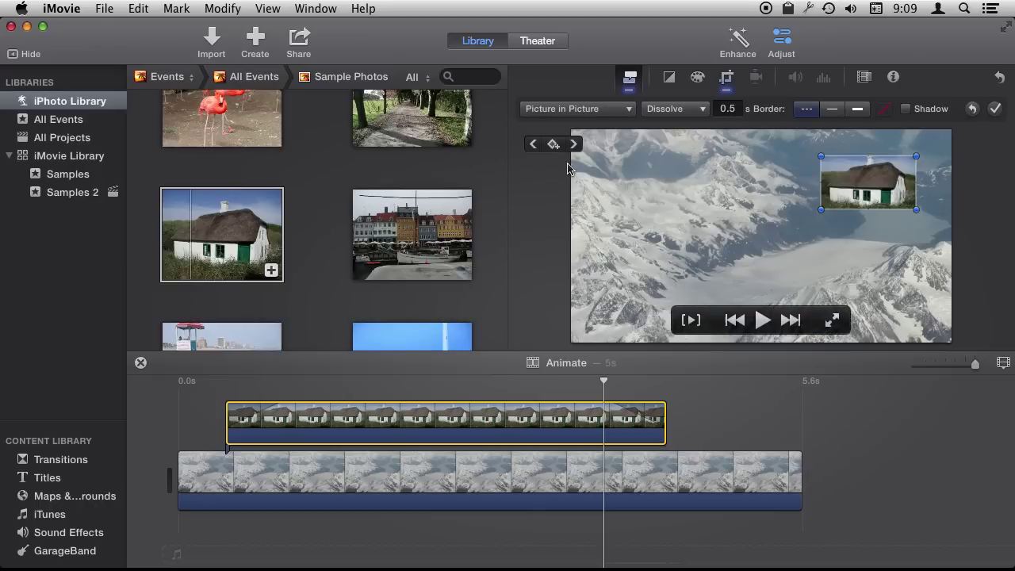
Step: Set the cottage inset's dissolve duration to 0.0 seconds
click(225, 396)
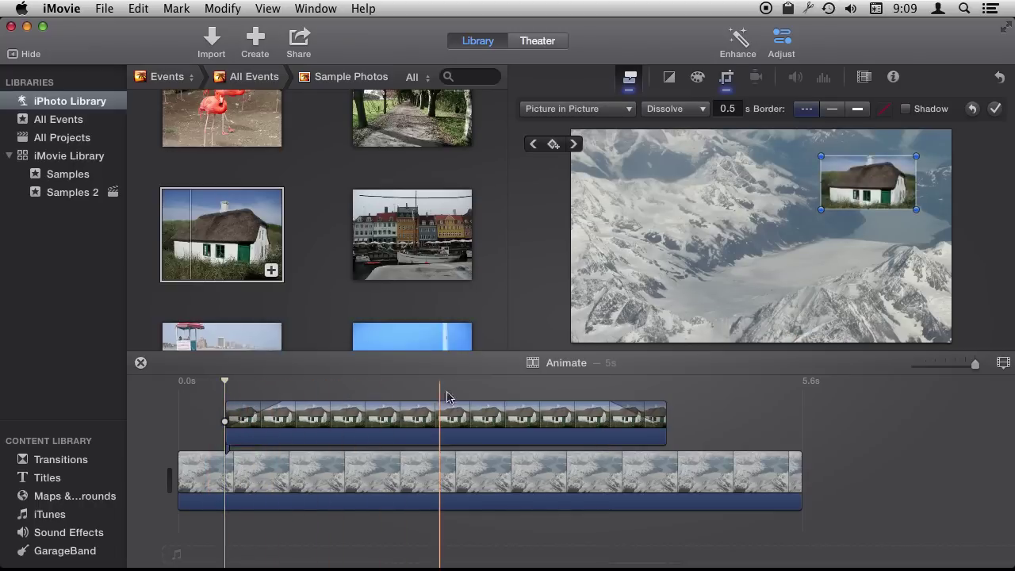
click(503, 414)
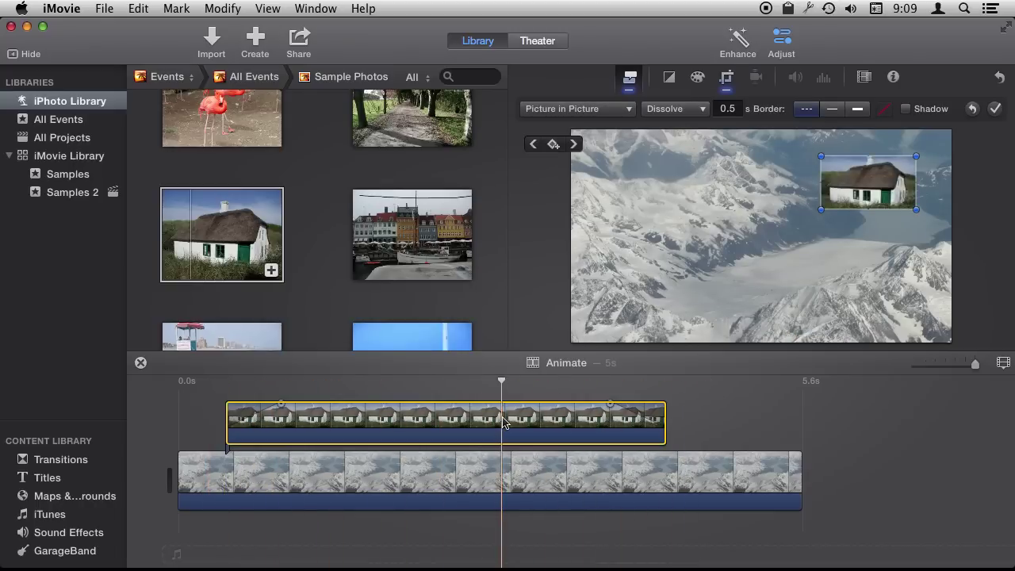
click(733, 108)
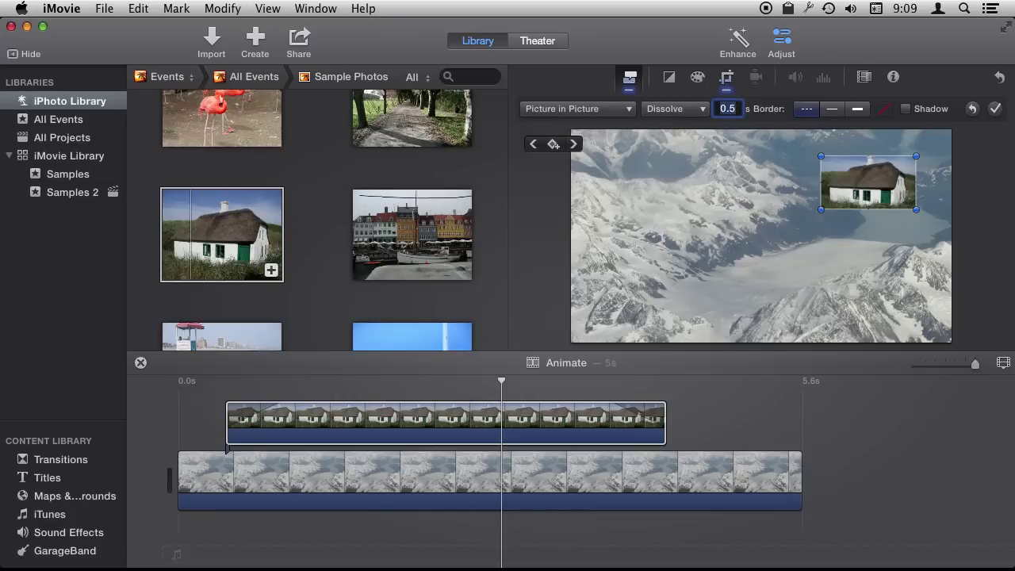
text(0)
key(Return)
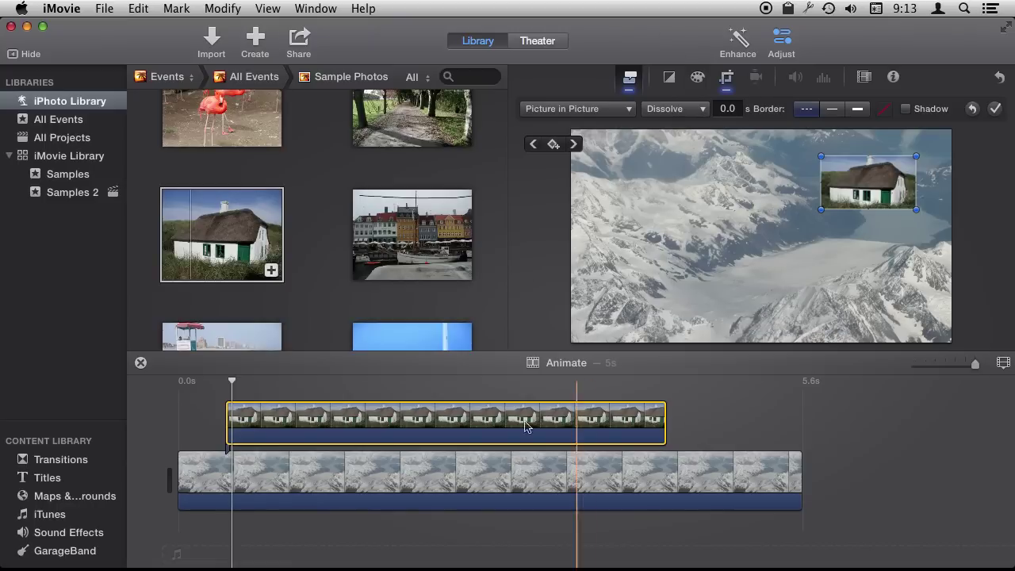
Step: Bring back the picture-in-picture settings and position the playhead inside the cottage inset
mouse_move(700, 183)
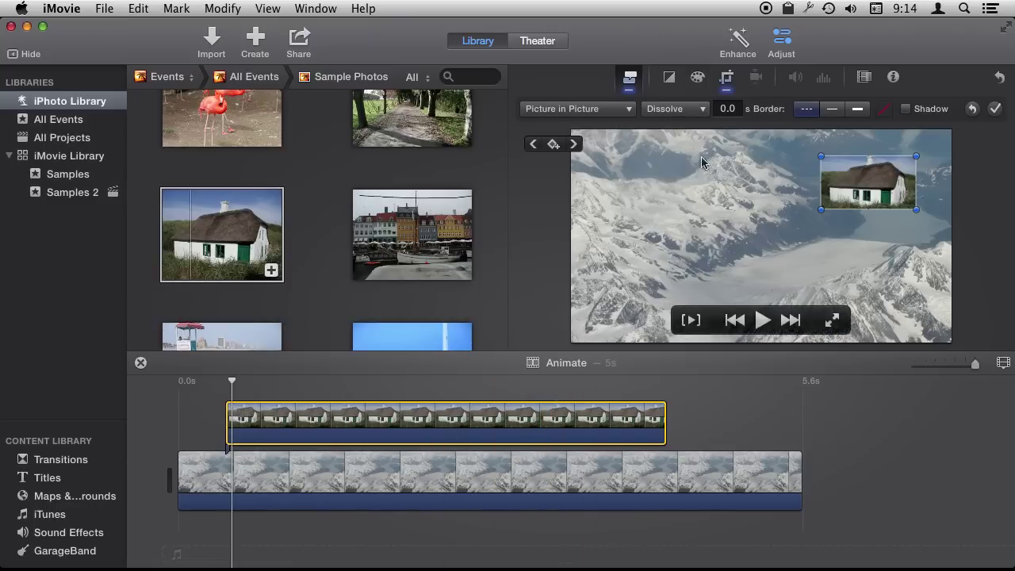
click(630, 79)
click(630, 80)
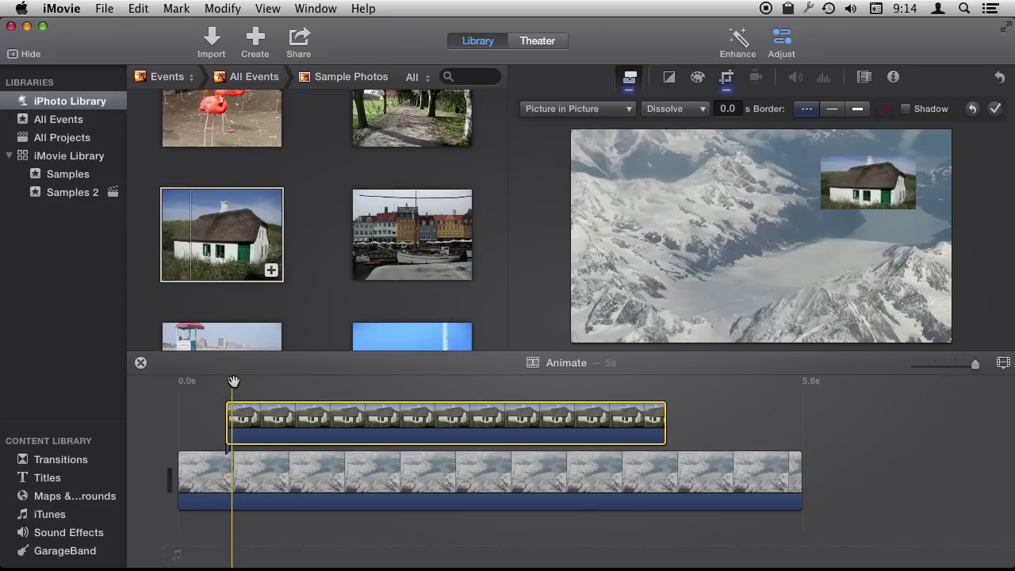
drag(233, 381, 388, 381)
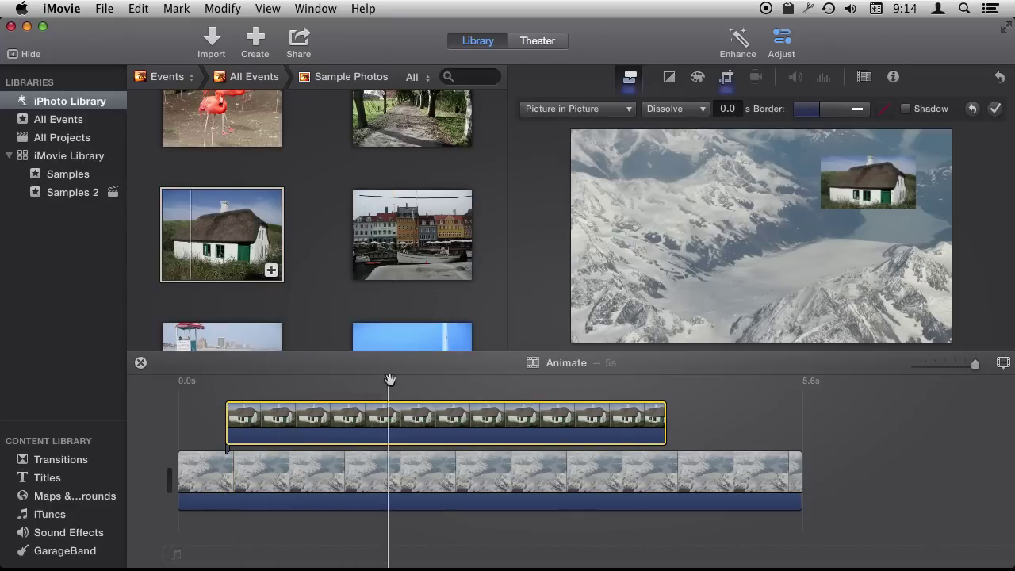
click(845, 182)
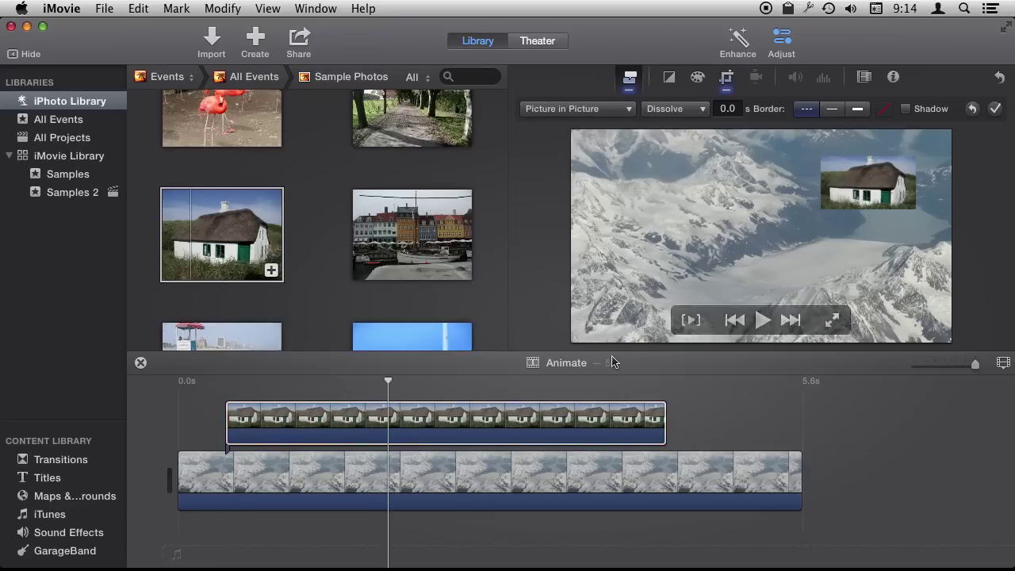
click(521, 419)
click(375, 420)
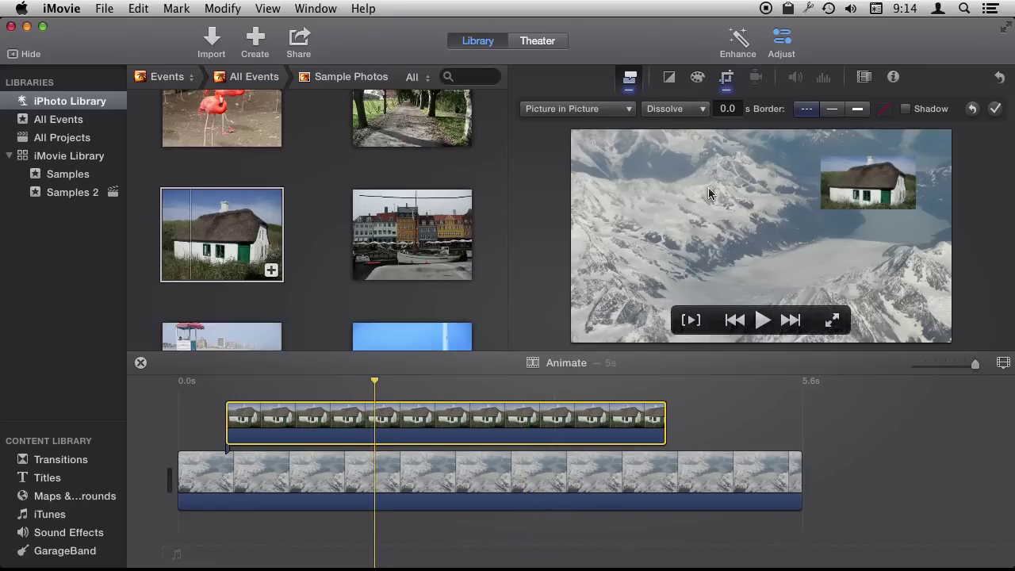
Step: Keyframe the house inset at centre-left, then later at the lower right
click(886, 184)
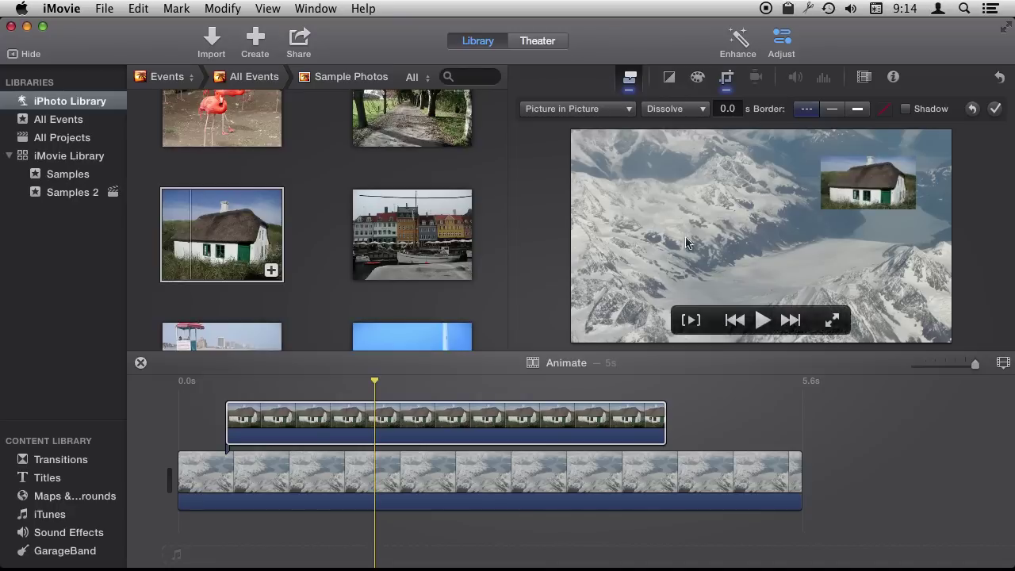
click(369, 427)
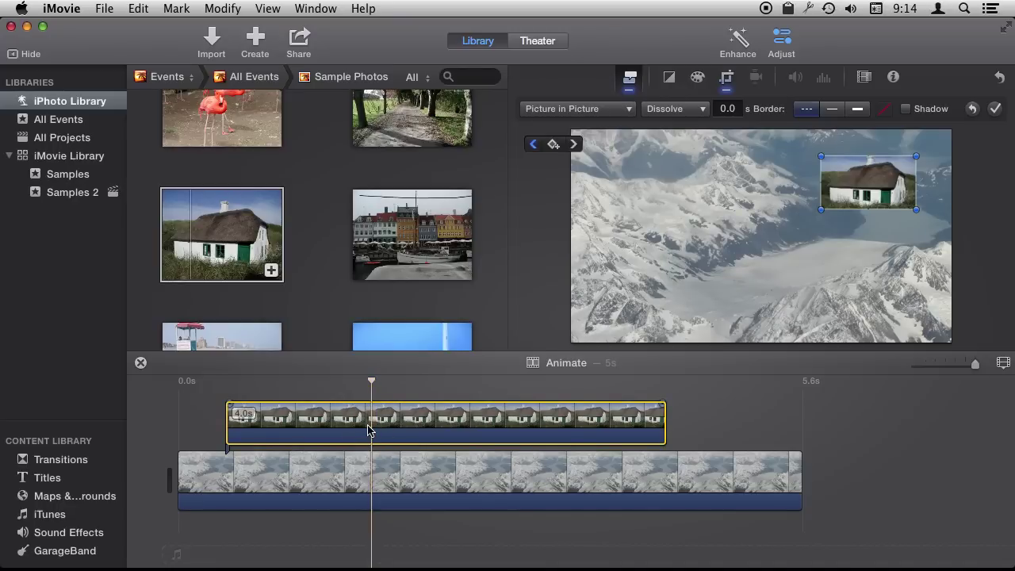
drag(834, 187, 666, 226)
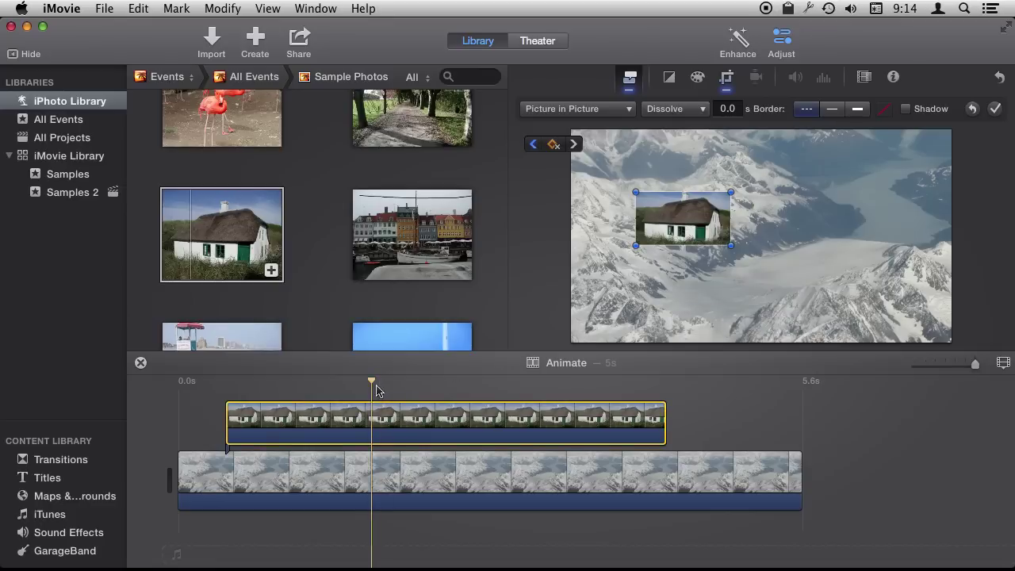
drag(371, 380, 529, 385)
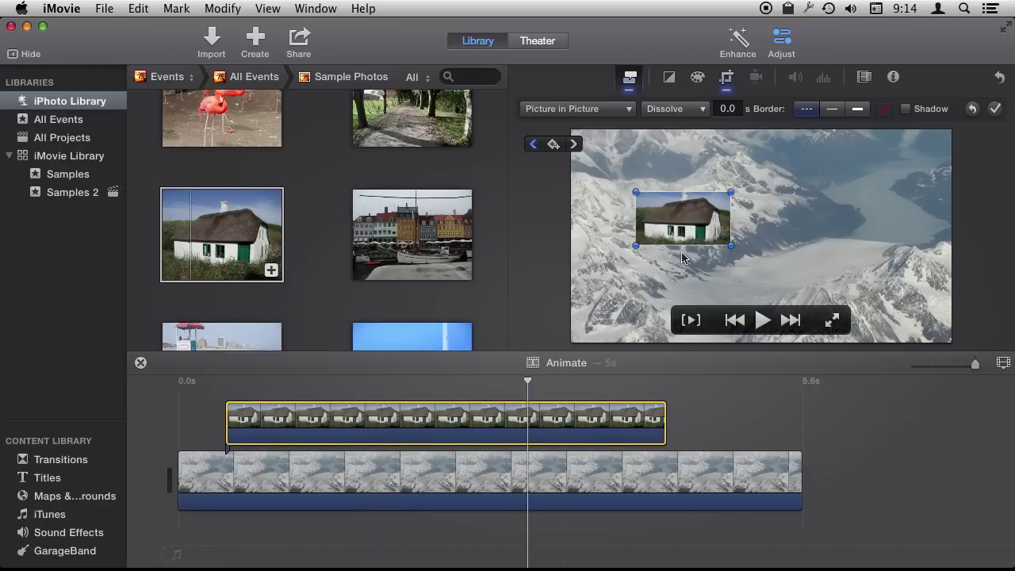
drag(675, 224, 845, 280)
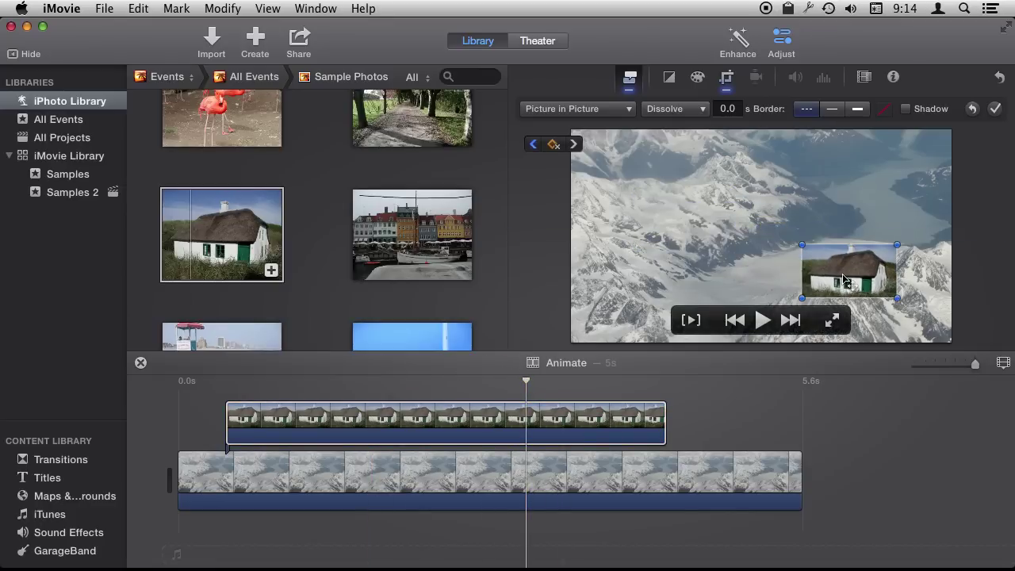
click(533, 145)
click(533, 145)
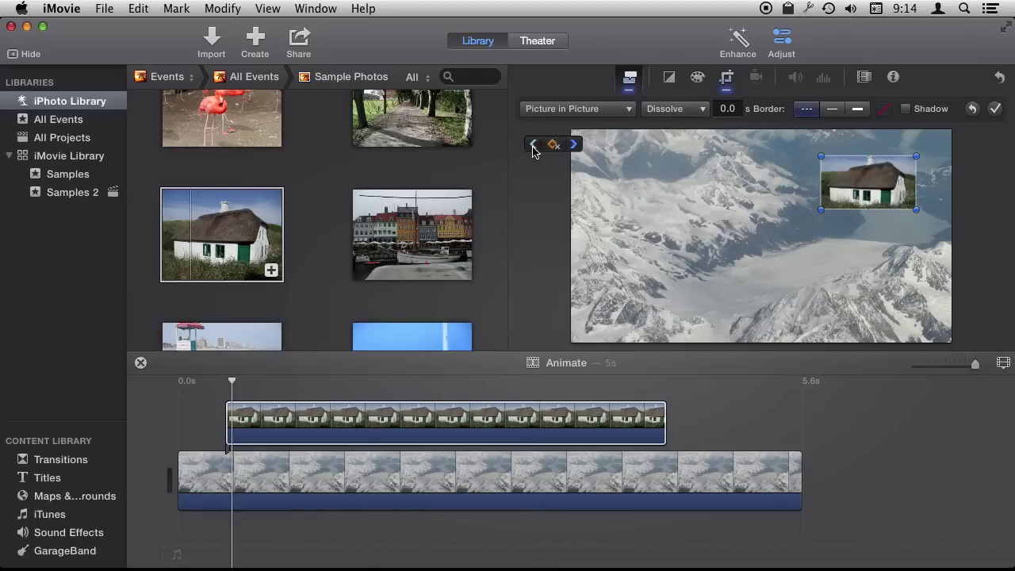
click(574, 145)
click(574, 145)
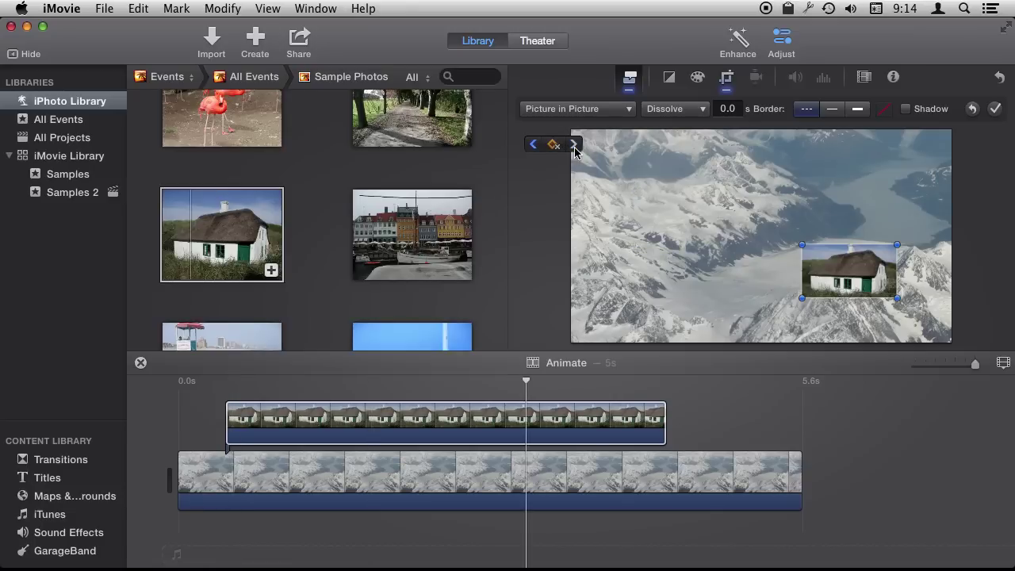
click(532, 147)
click(532, 147)
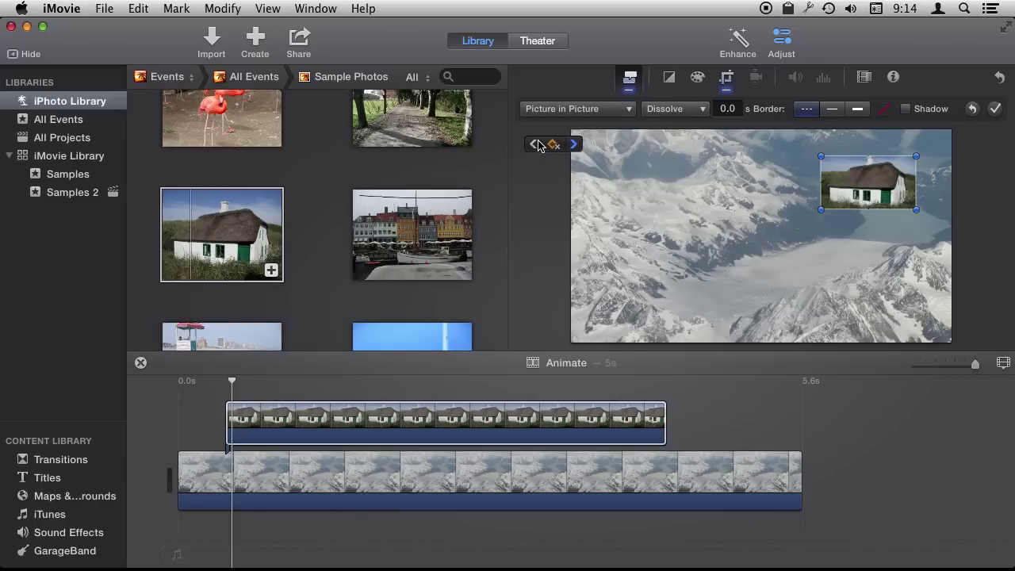
key(space)
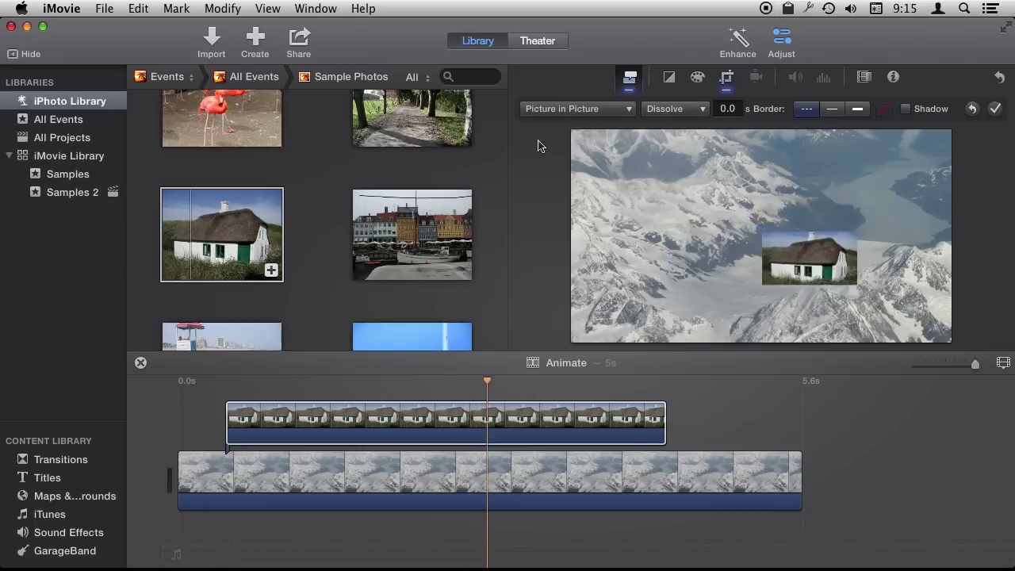
key(space)
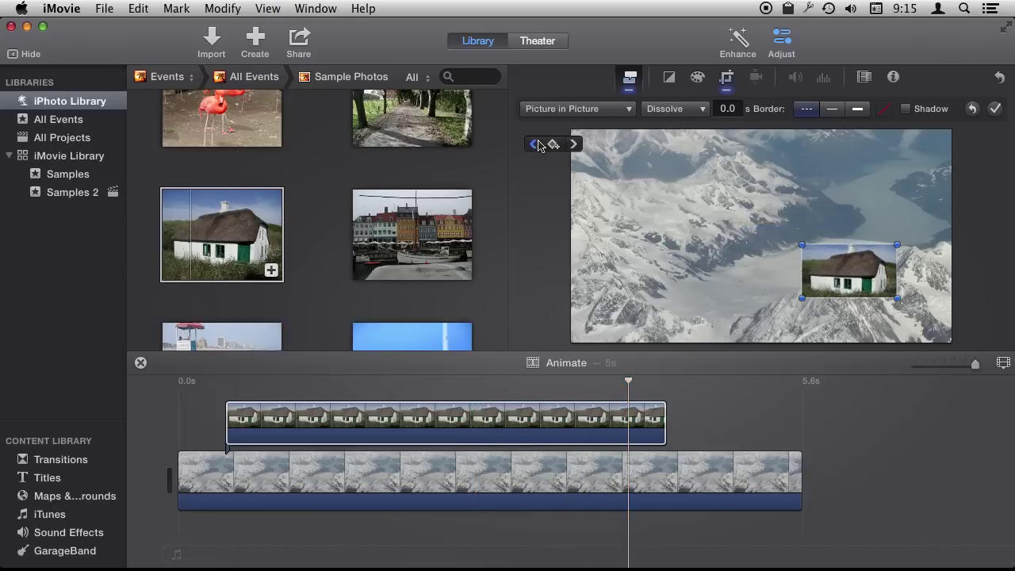
mouse_move(750, 235)
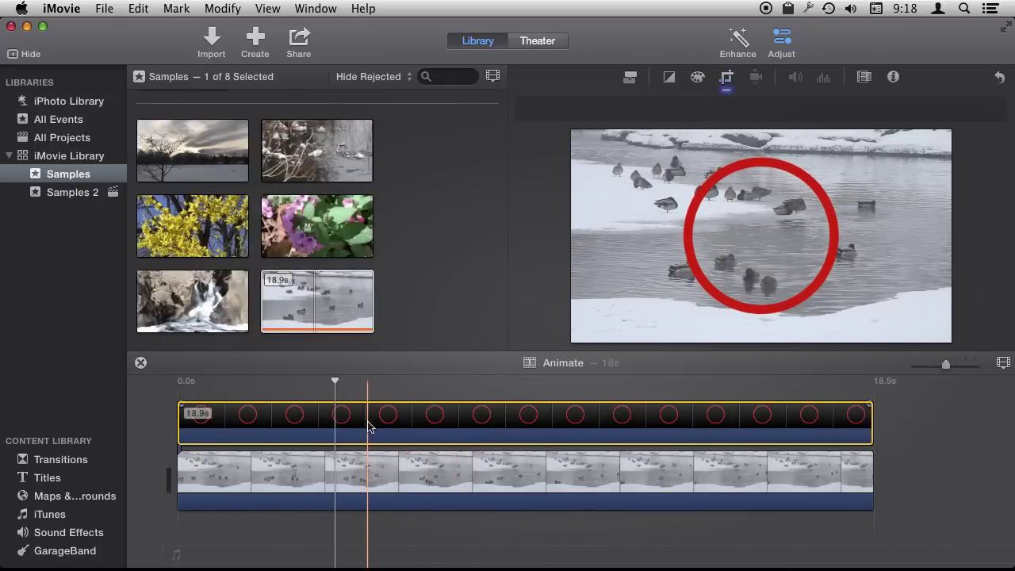
Step: Switch the red circle clip from Ken Burns to the Crop style
click(444, 414)
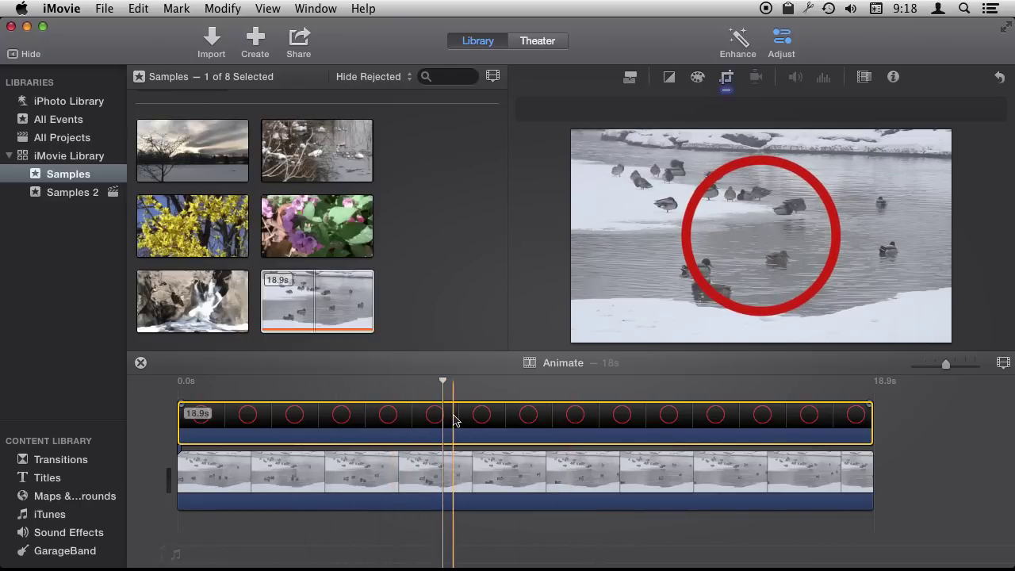
click(723, 78)
click(600, 108)
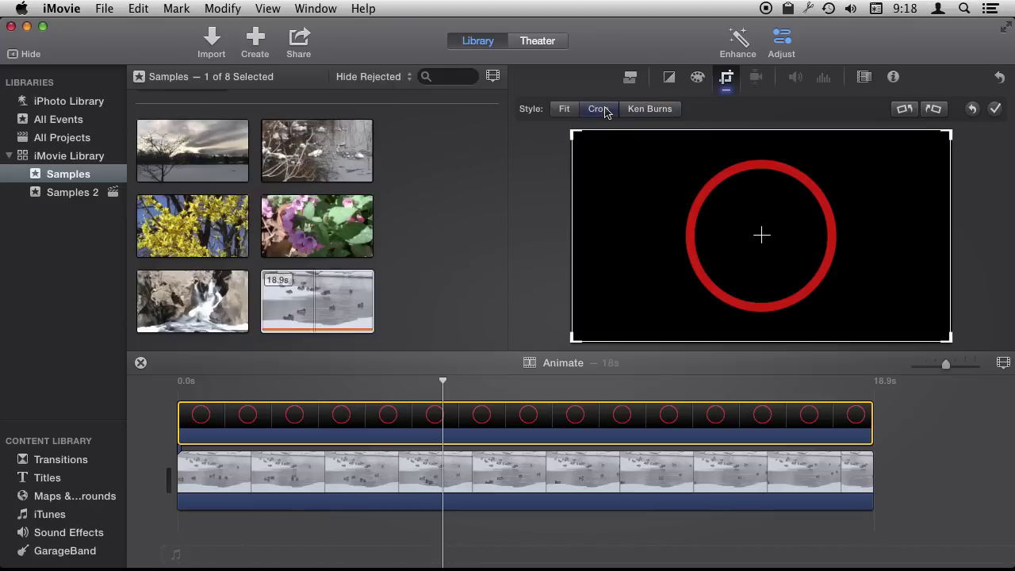
click(727, 79)
Step: Make the red circle a Picture in Picture overlay and move it left and down
click(629, 77)
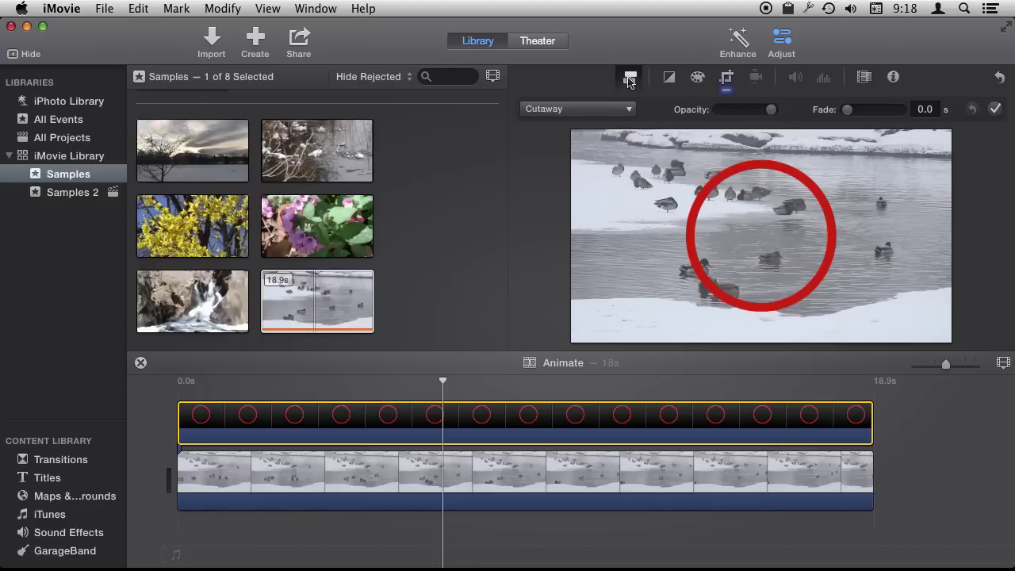
click(588, 108)
click(572, 168)
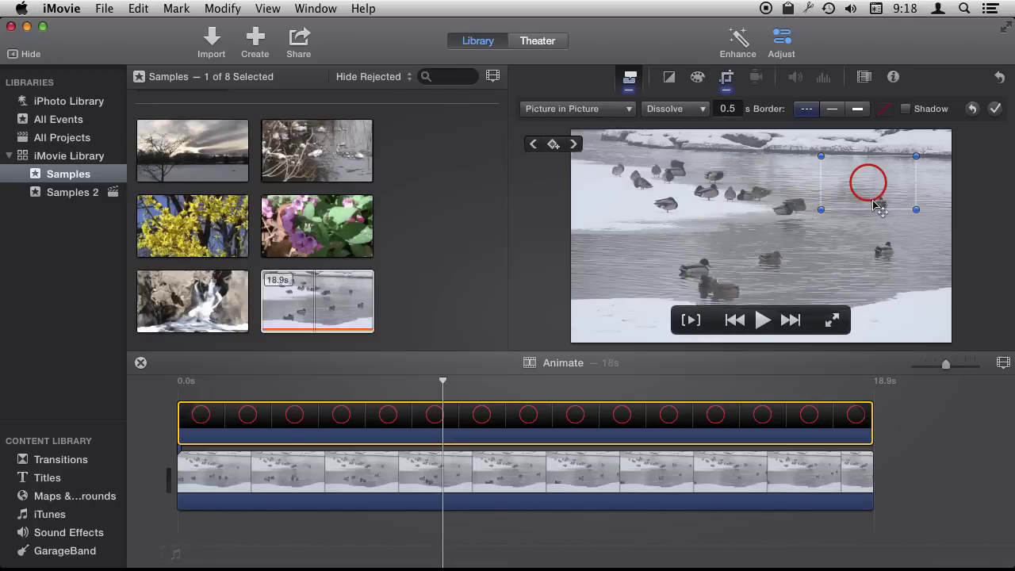
drag(875, 206, 701, 228)
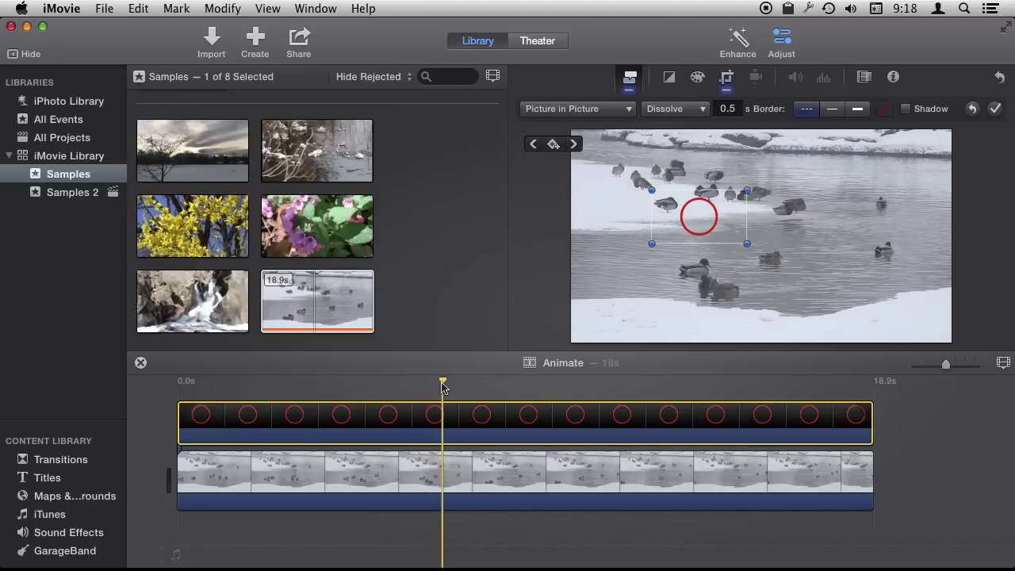
Step: Return to the duck clip's start and set the circle's dissolve to 0.0 seconds
click(294, 407)
drag(440, 383, 178, 401)
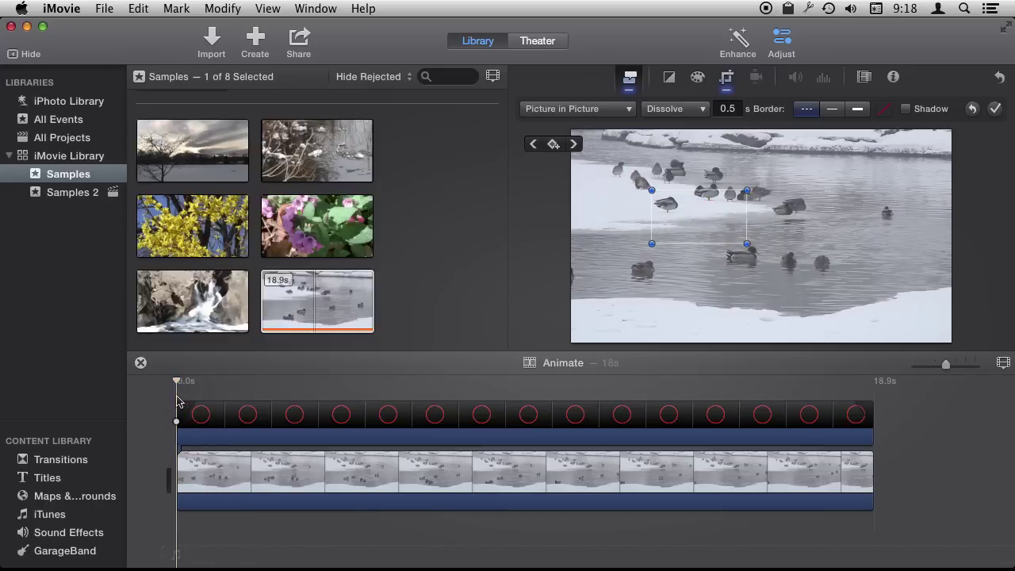
click(180, 379)
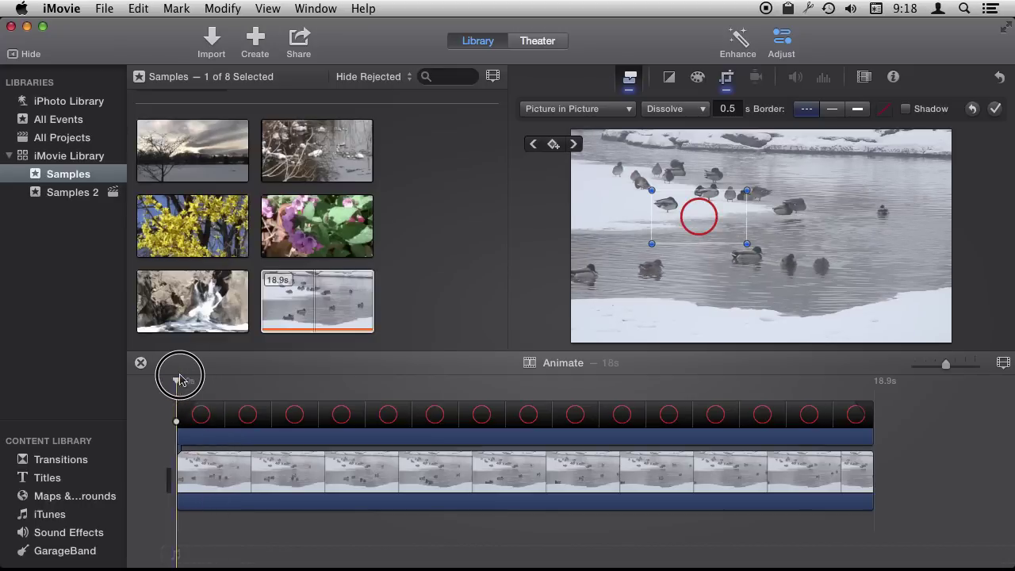
click(238, 420)
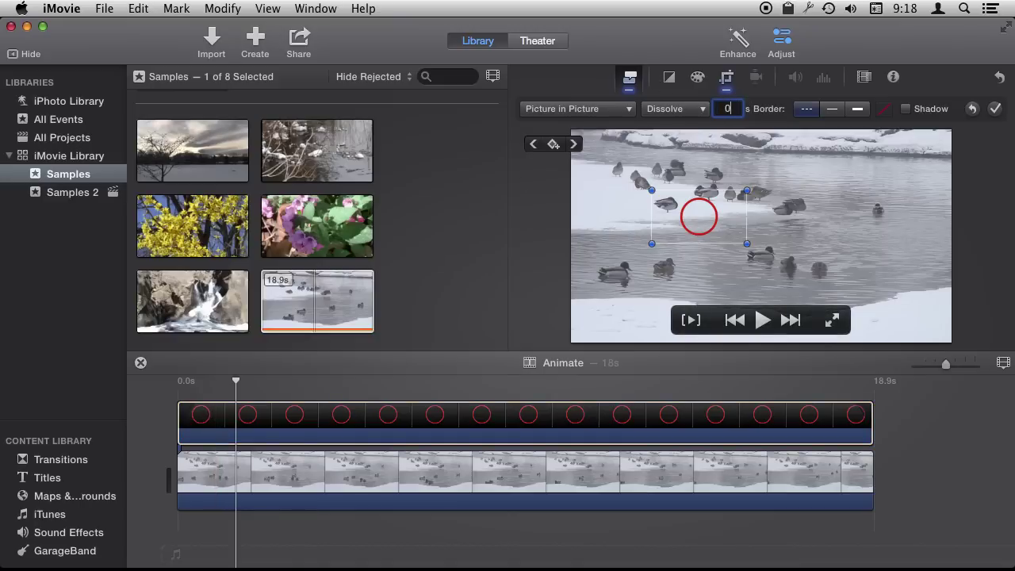
key(Return)
Step: At the clip start, place the red circle over the lower-left duck
click(230, 382)
click(183, 386)
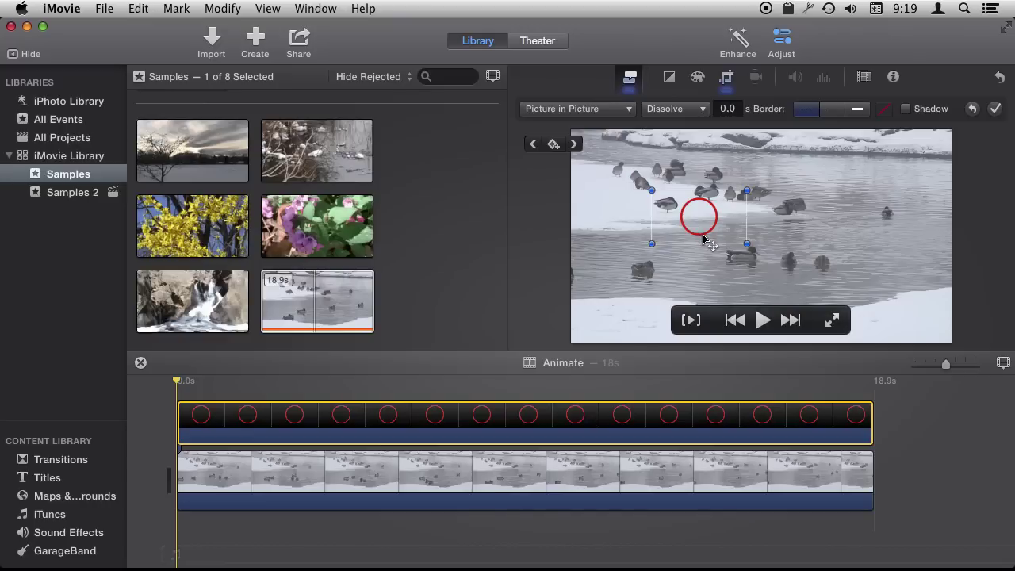
drag(703, 238, 647, 293)
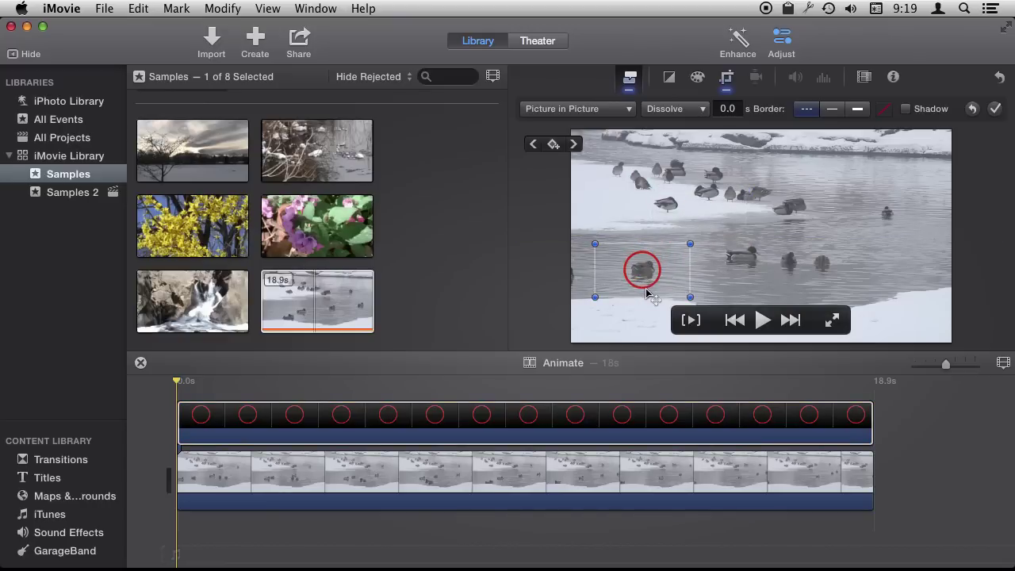
drag(180, 383, 93, 379)
Step: Play in short bursts, adding keyframes that shift the red circle right onto the duck
key(space)
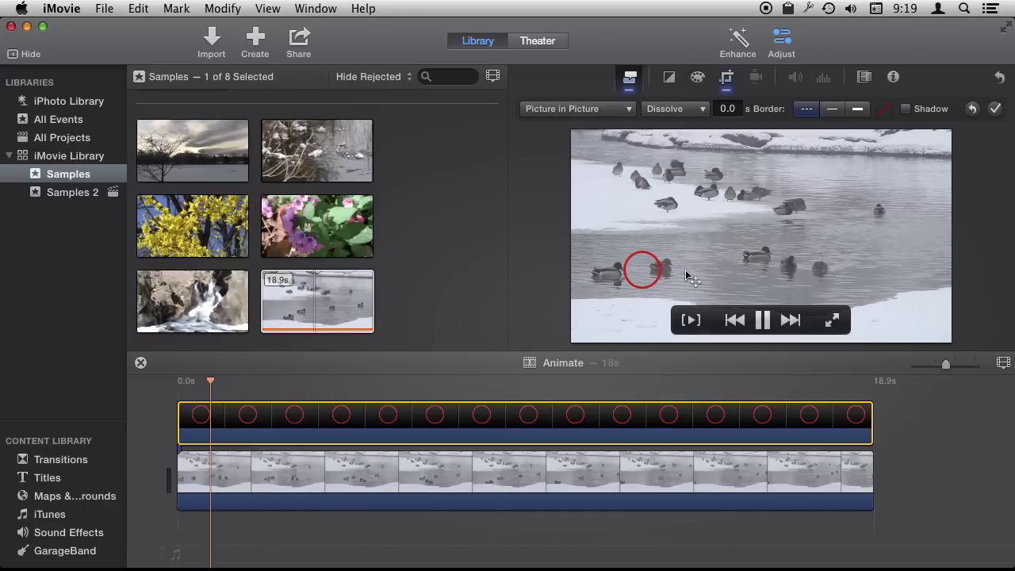
key(space)
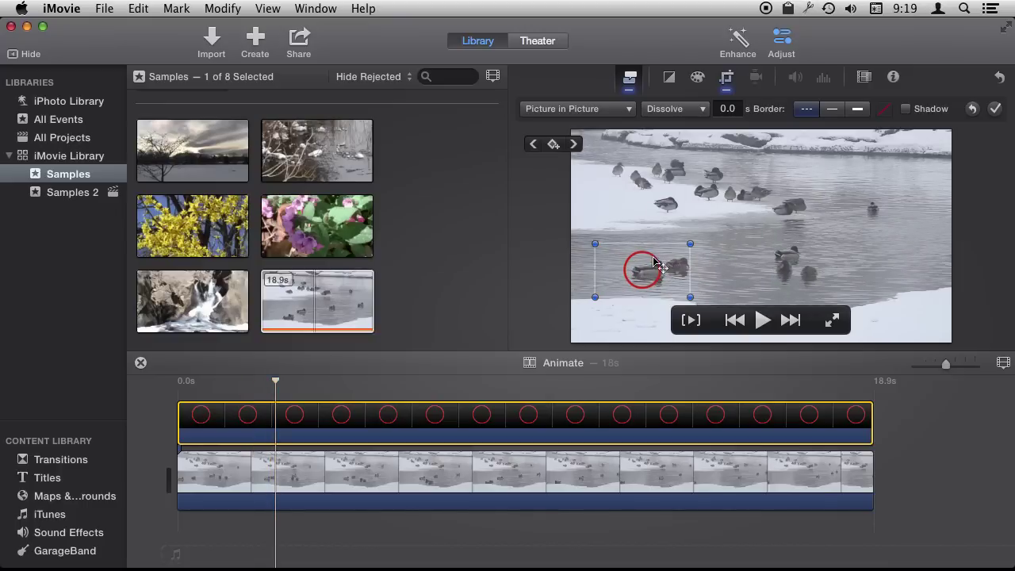
drag(655, 262, 691, 258)
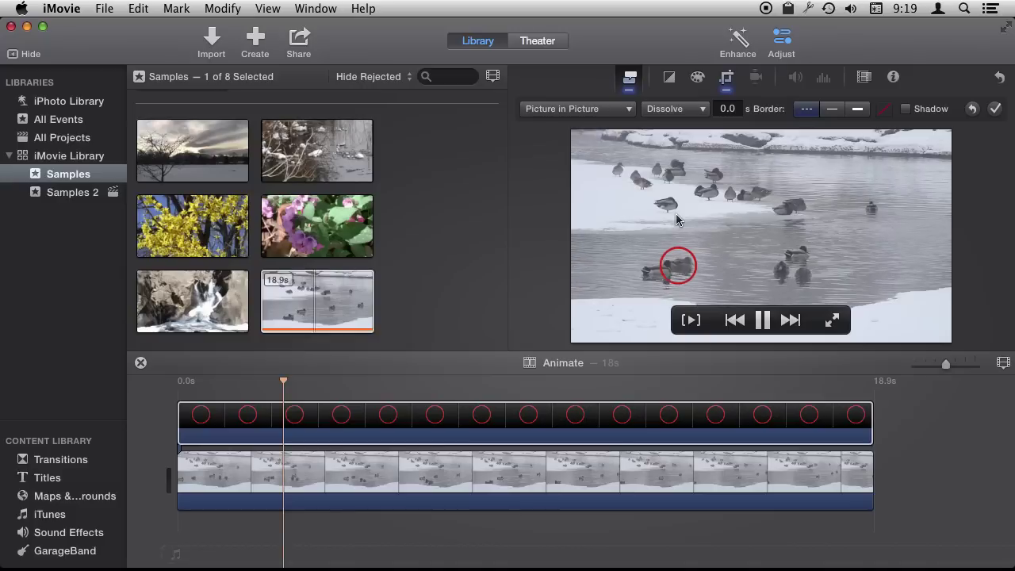
drag(708, 264, 741, 259)
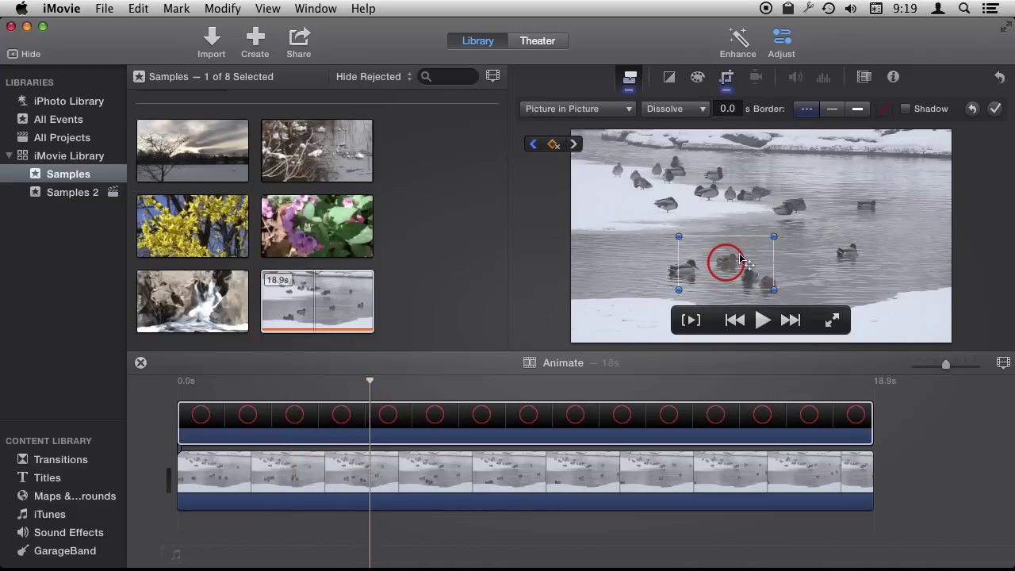
key(space)
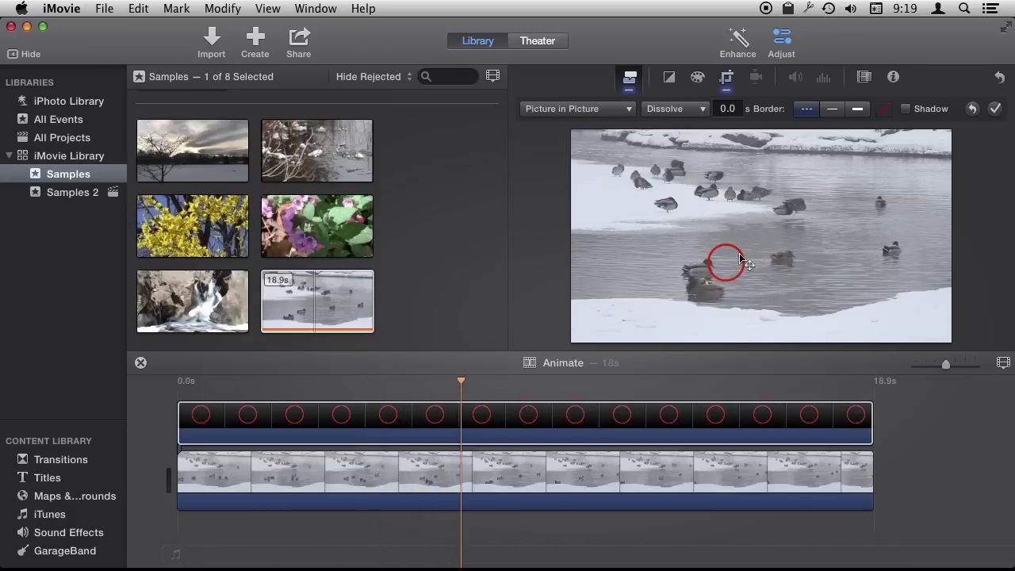
key(space)
drag(768, 255, 796, 255)
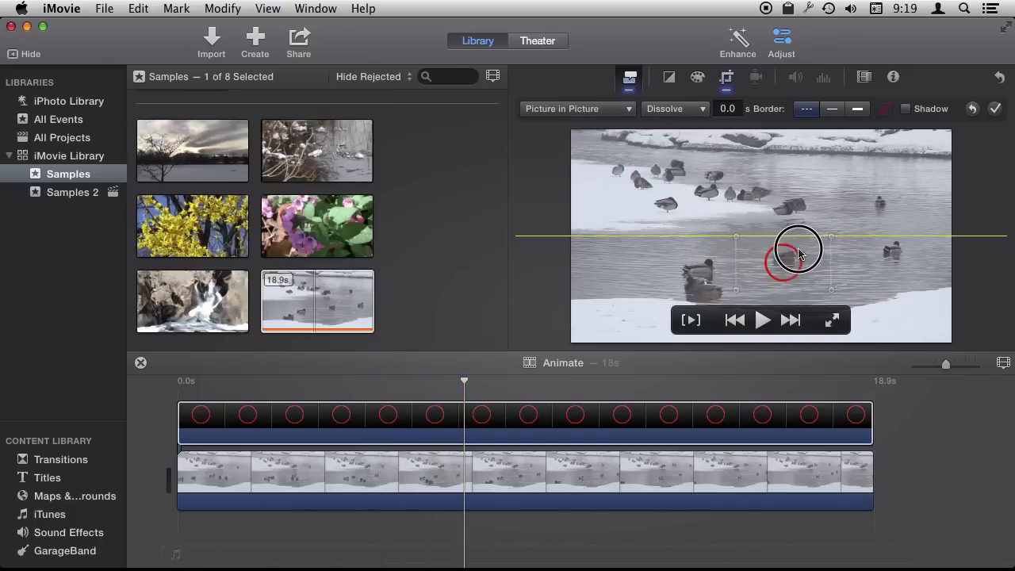
Step: Play and pause through the rest of the duck clip to its end, then select the overlay
key(space)
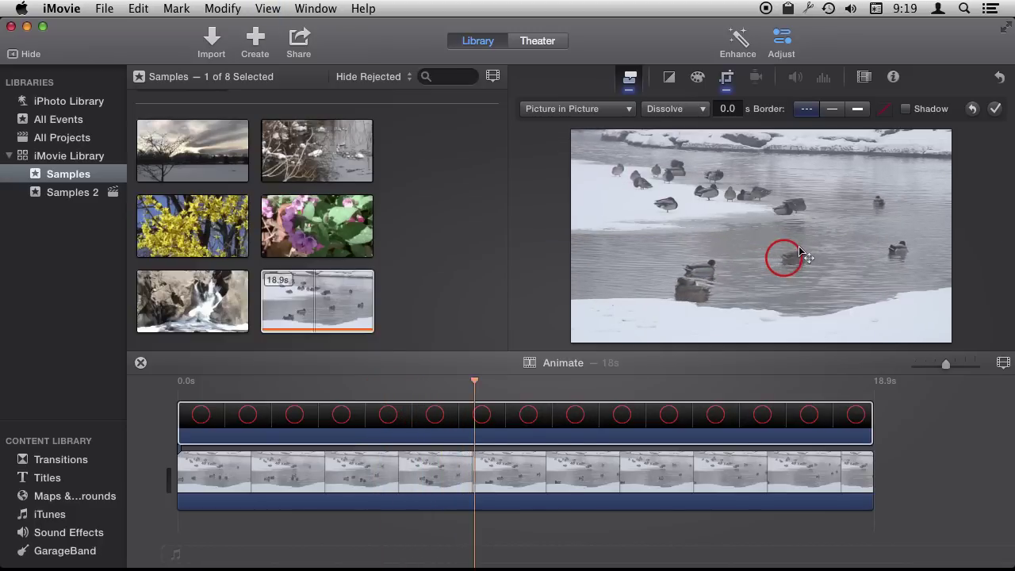
key(space)
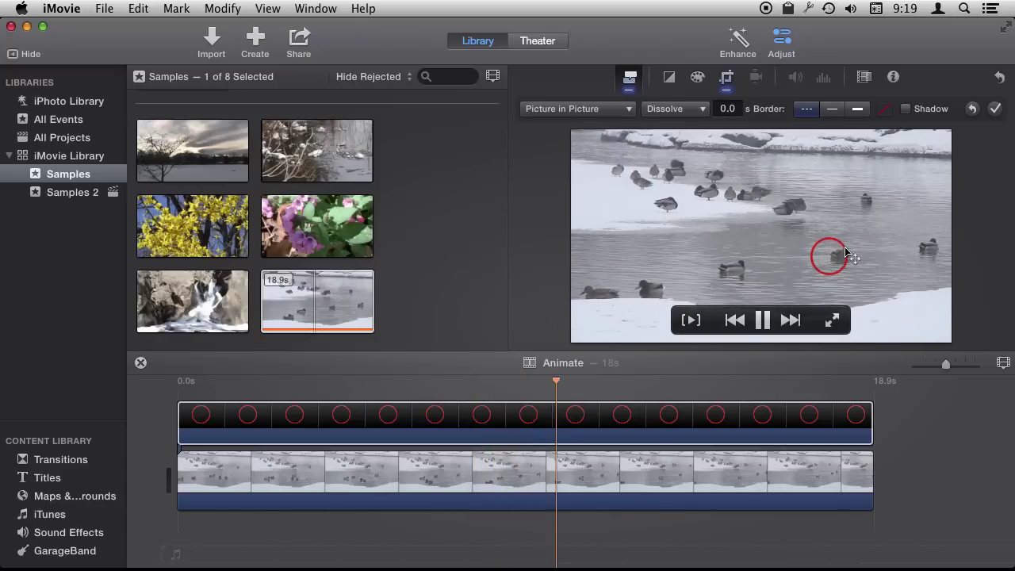
key(space)
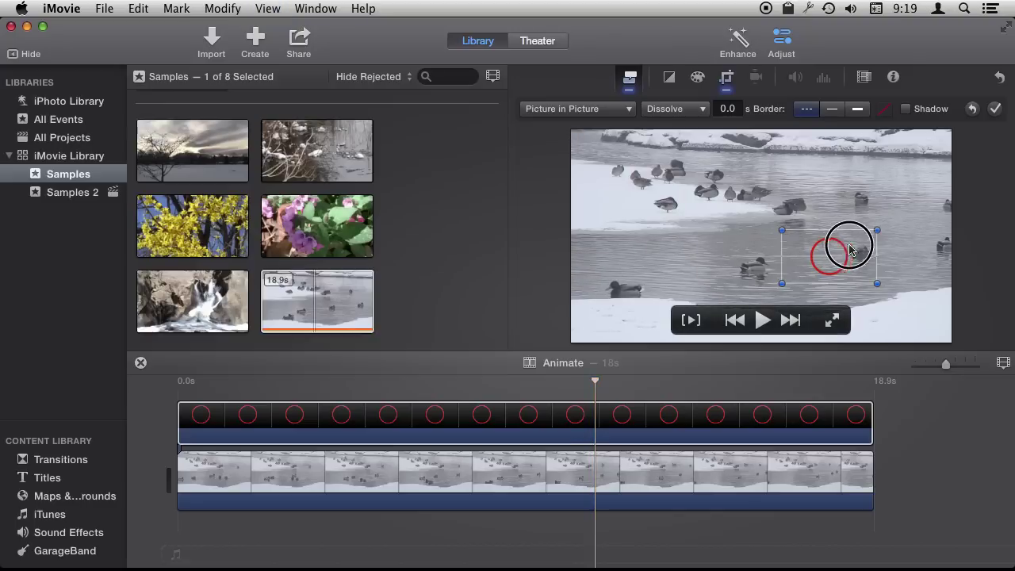
key(space)
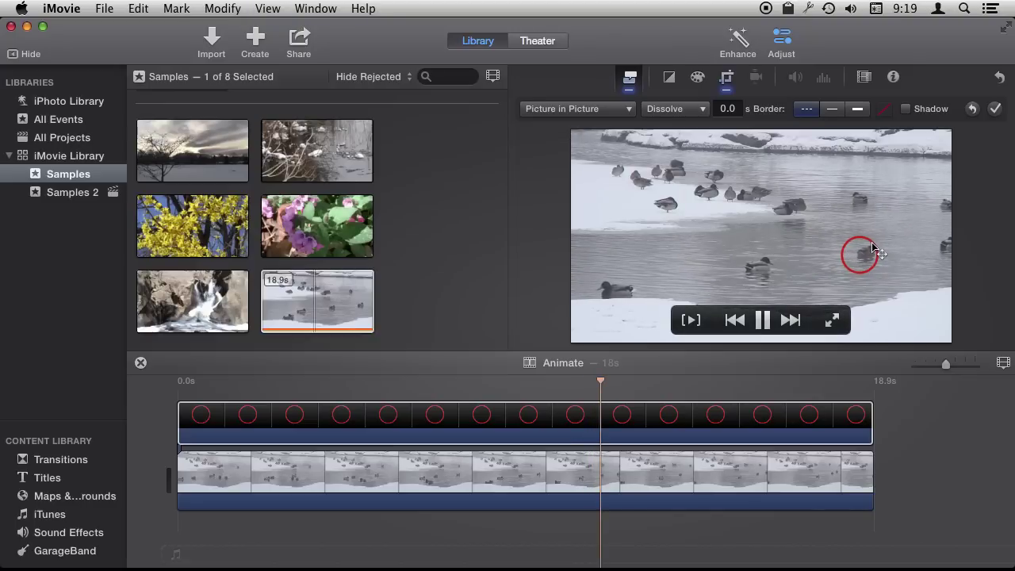
key(space)
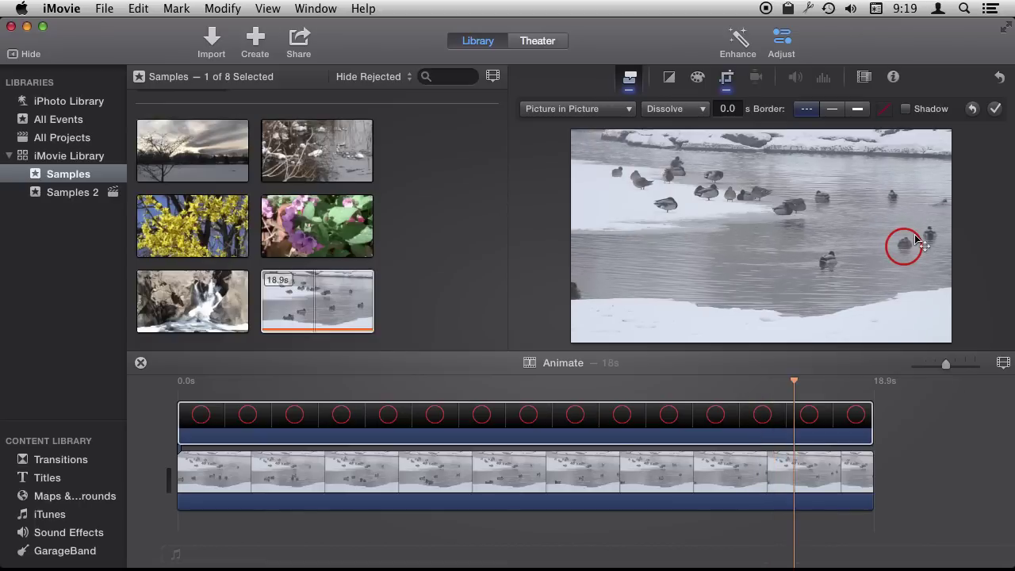
key(space)
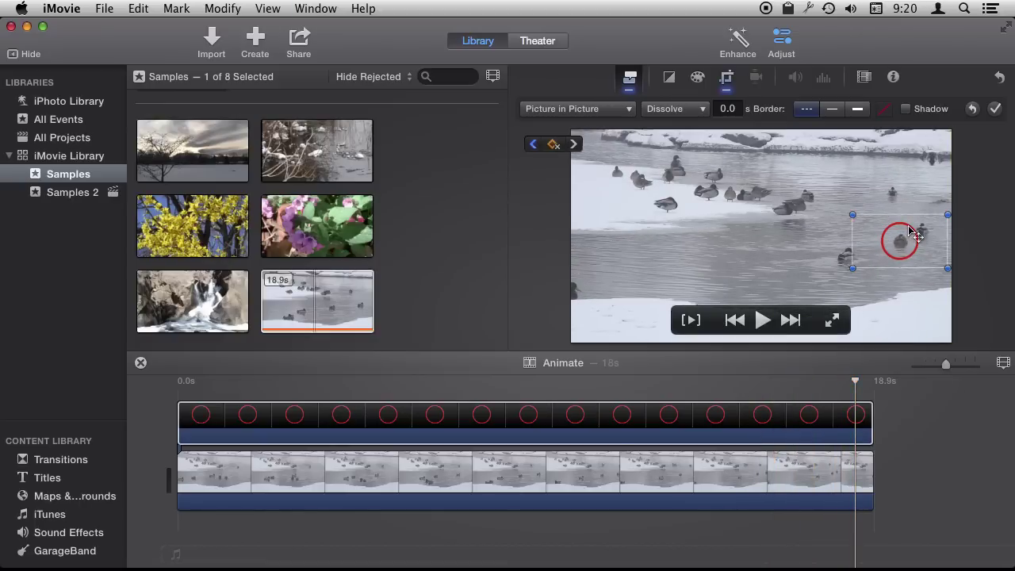
key(space)
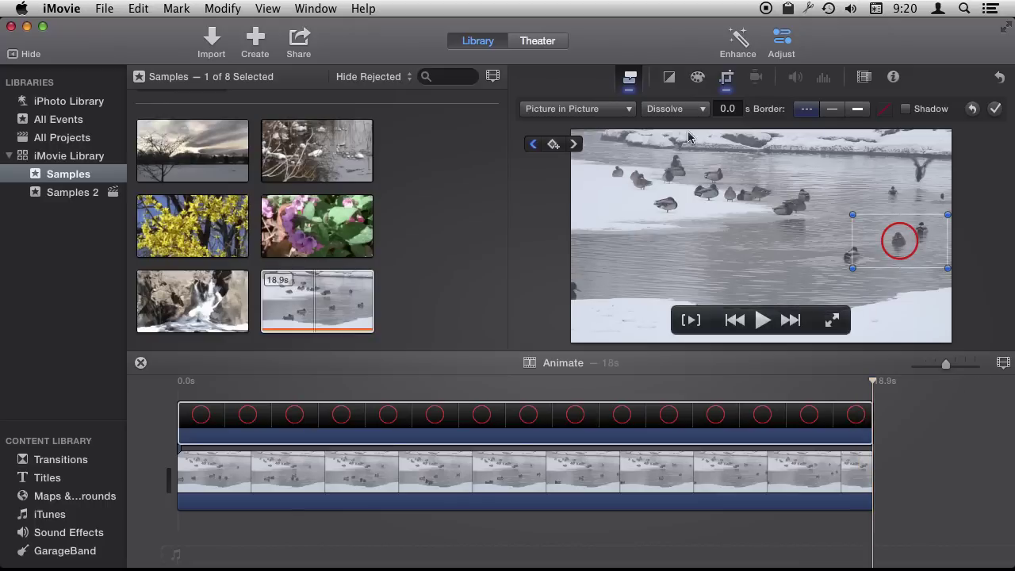
click(235, 404)
Step: Reset the circle's opening position onto the lower-left duck at 0.0 s and preview the tracking
click(186, 387)
key(space)
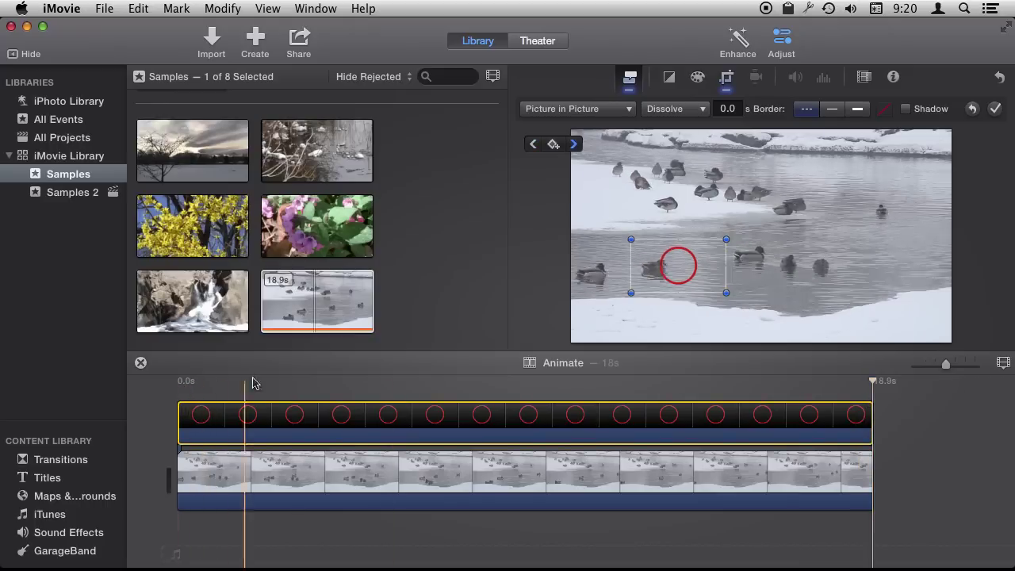
key(space)
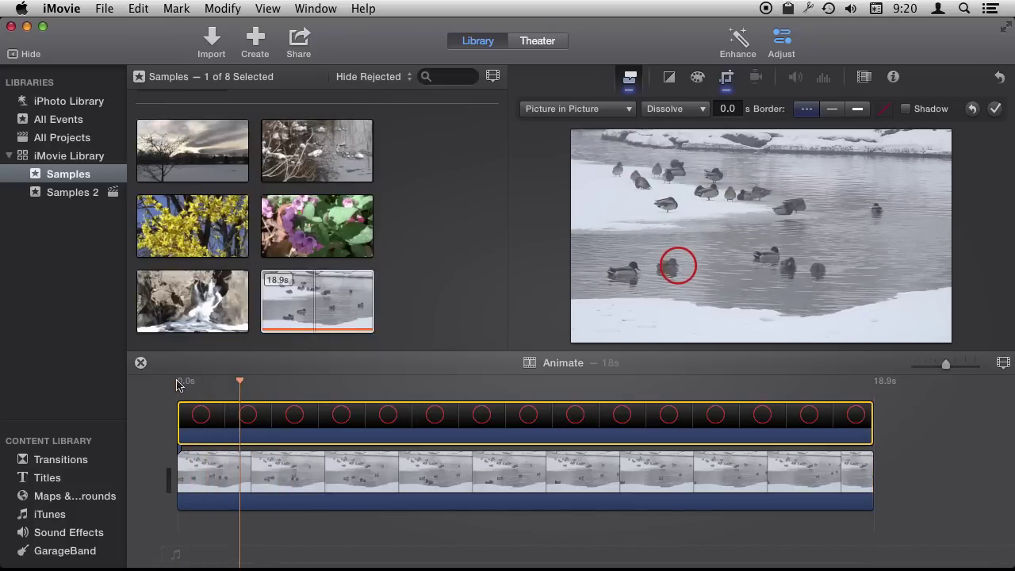
key(space)
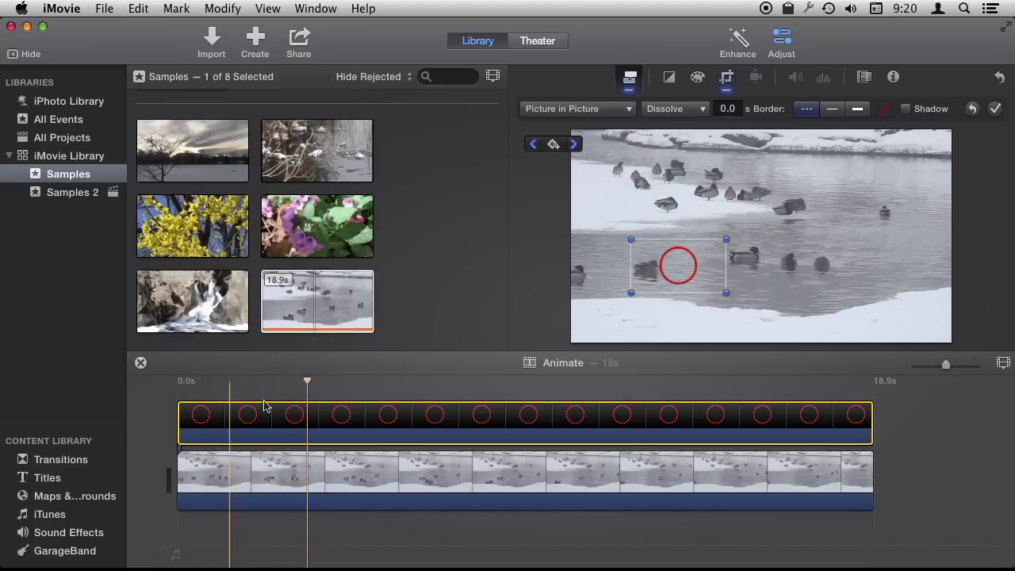
drag(303, 381, 176, 381)
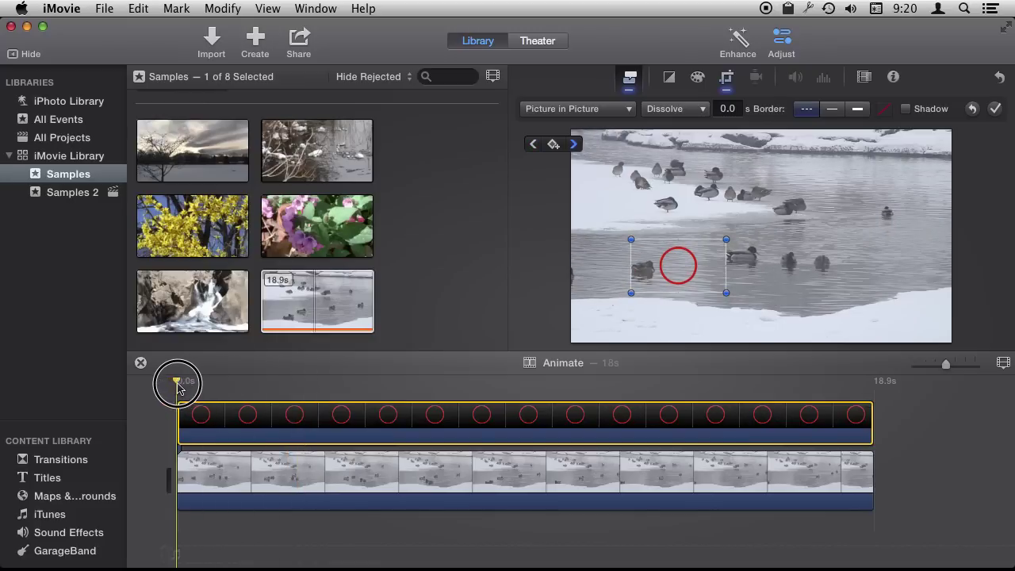
drag(686, 254, 649, 262)
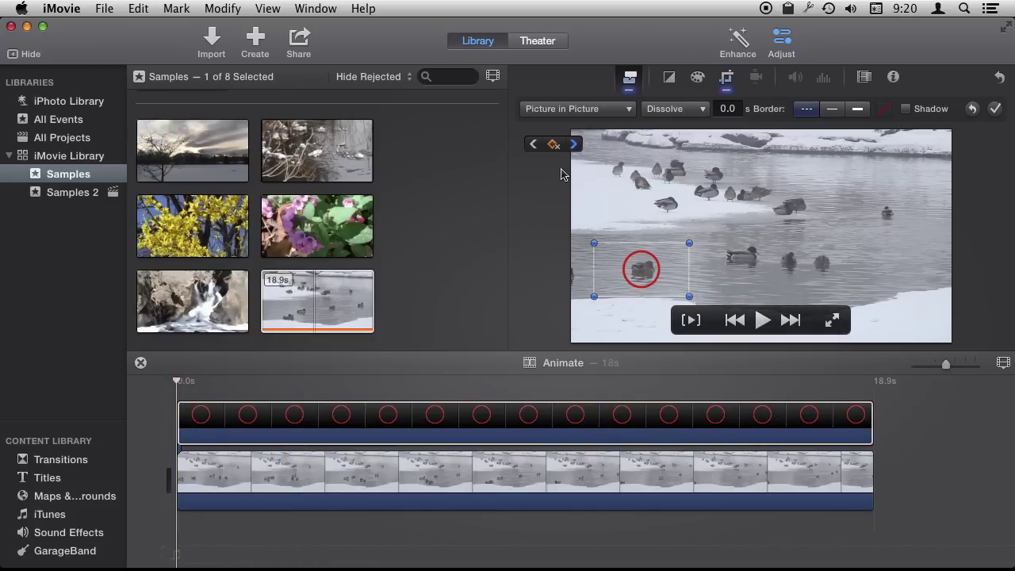
key(space)
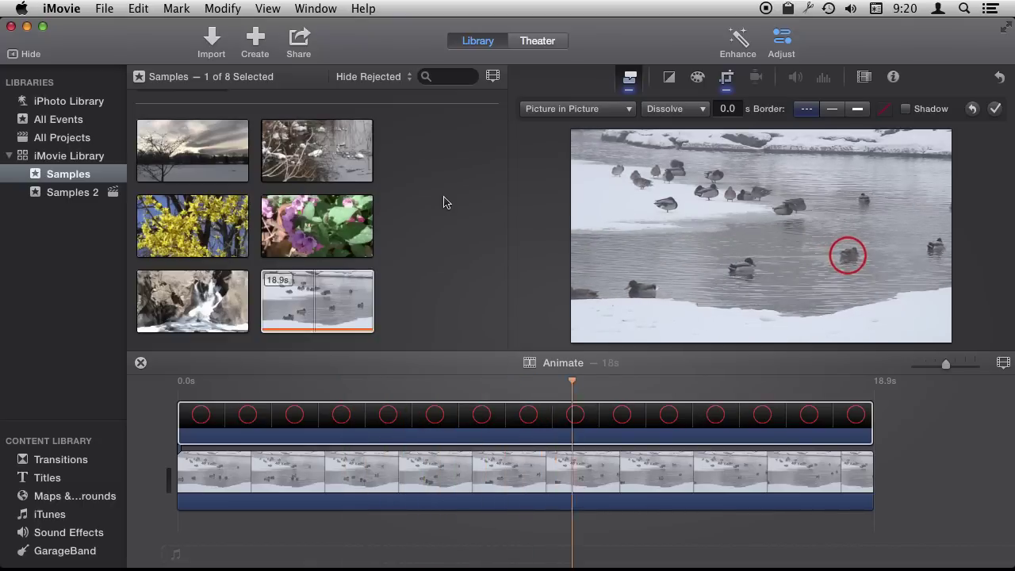
Step: Add a keyframe between the early keyframes, nudging the red circle left to recentre it on the duck
key(space)
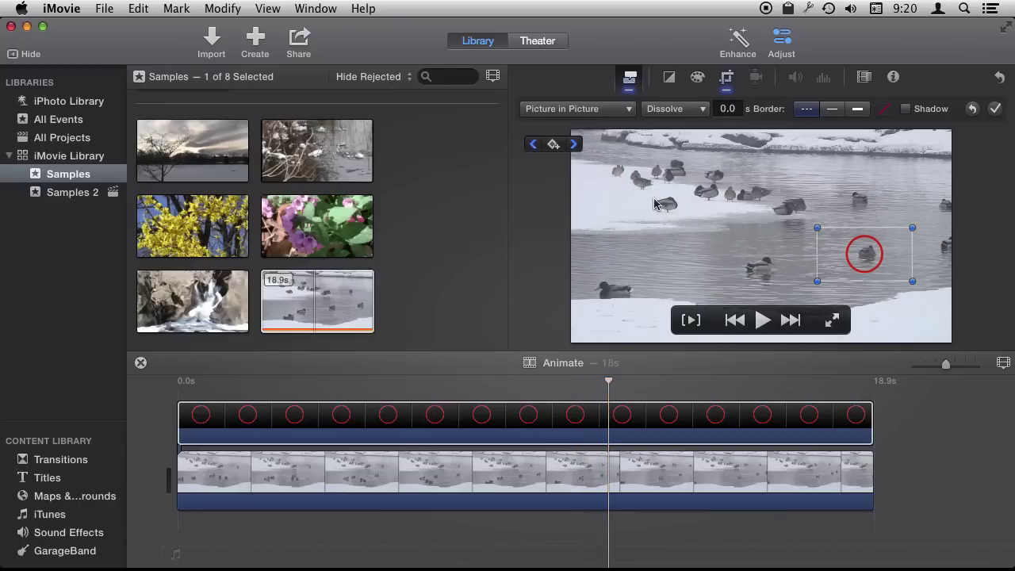
click(534, 146)
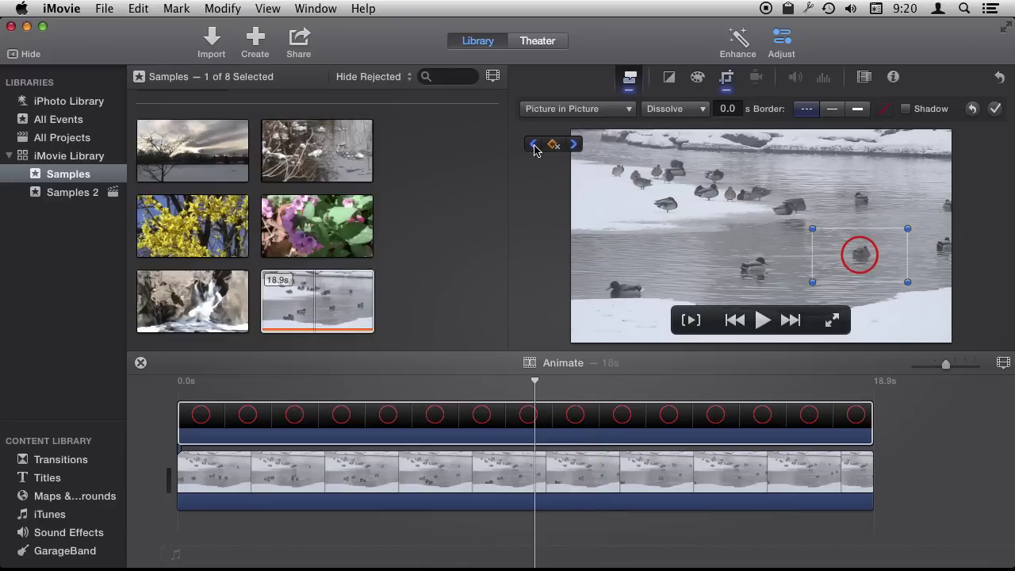
click(533, 145)
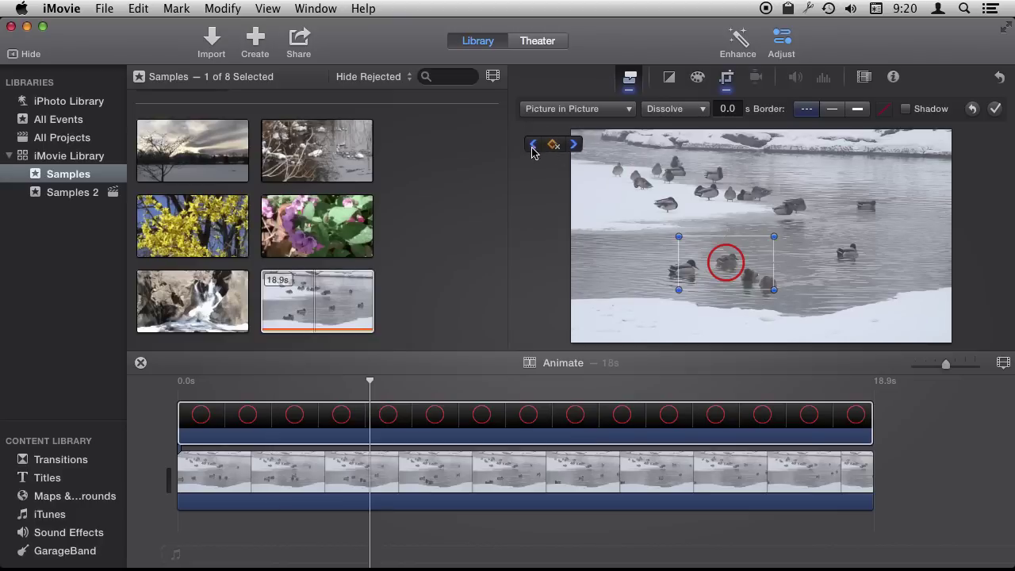
click(533, 146)
click(575, 146)
click(369, 385)
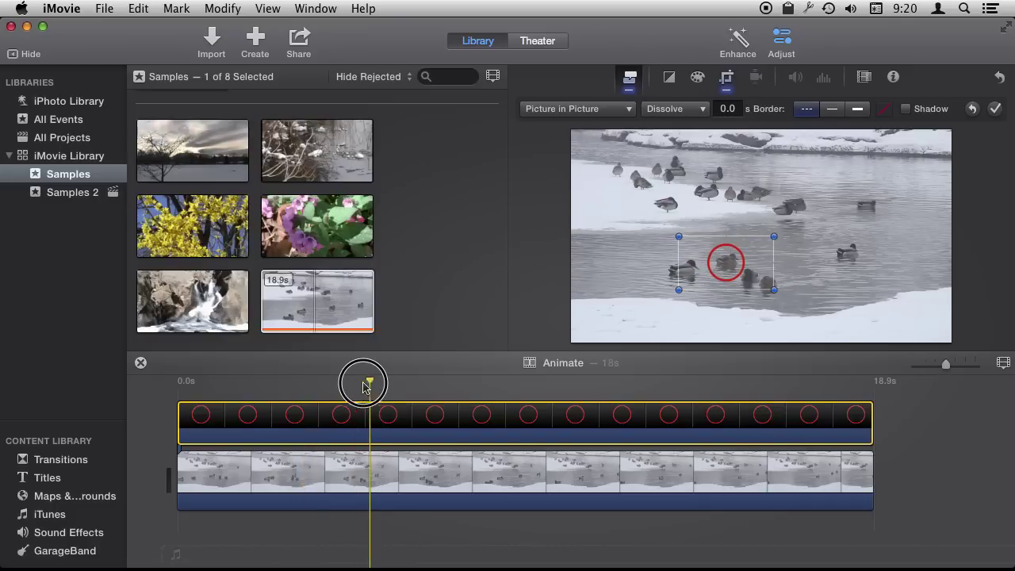
click(321, 387)
drag(369, 384, 322, 382)
mouse_move(717, 273)
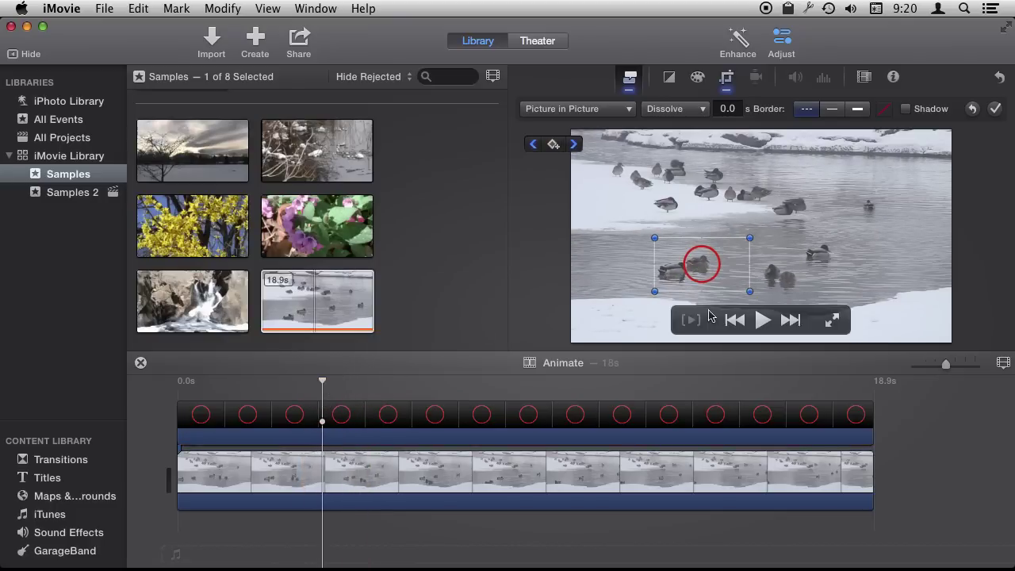
mouse_move(713, 272)
mouse_down()
mouse_move(705, 267)
mouse_move(714, 270)
mouse_up()
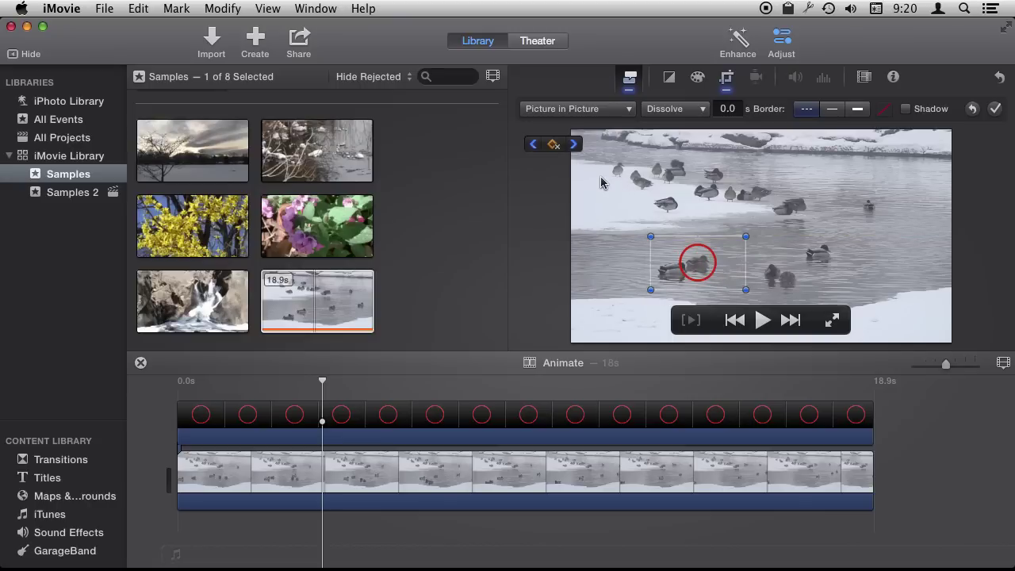